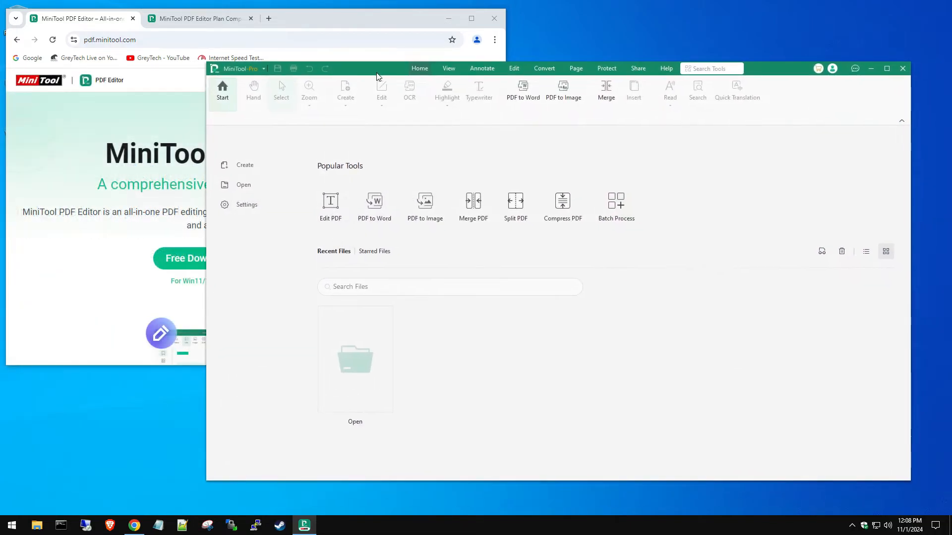
Step: Enlarge the Chrome window and scroll through the MiniTool PDF Editor feature sections
{"action": "left_click_drag", "start_coordinate": [505, 365], "coordinate": [761, 411]}
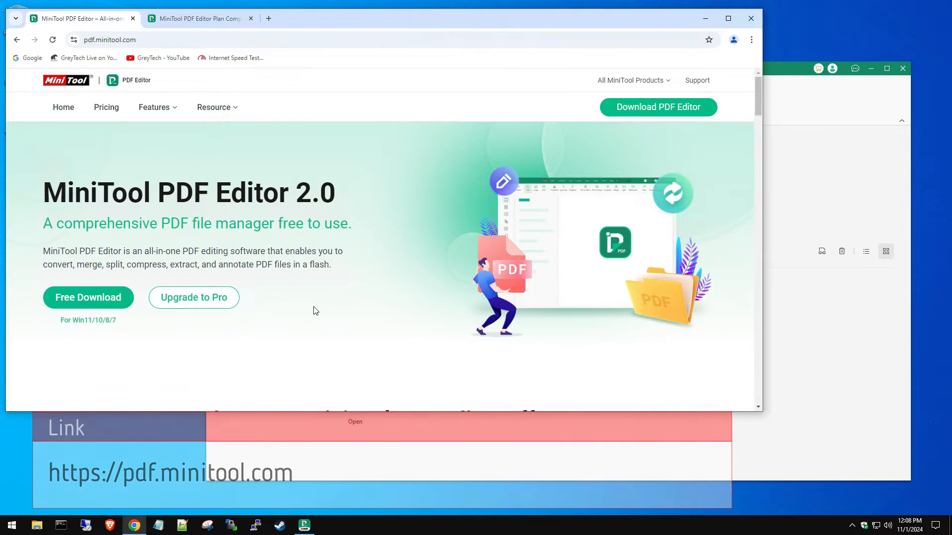
{"action": "scroll", "coordinate": [317, 307], "scroll_direction": "down", "scroll_amount": 5}
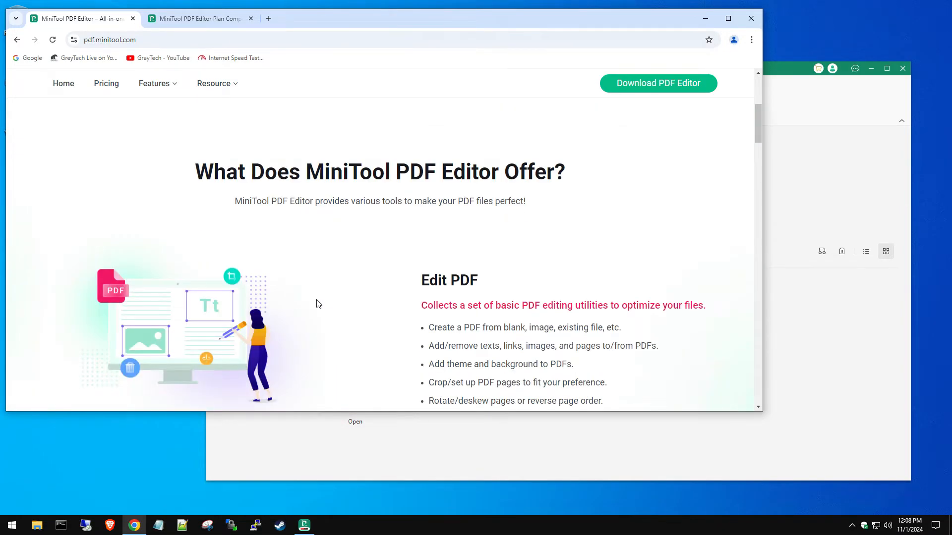
{"action": "scroll", "coordinate": [318, 303], "scroll_direction": "down", "scroll_amount": 1}
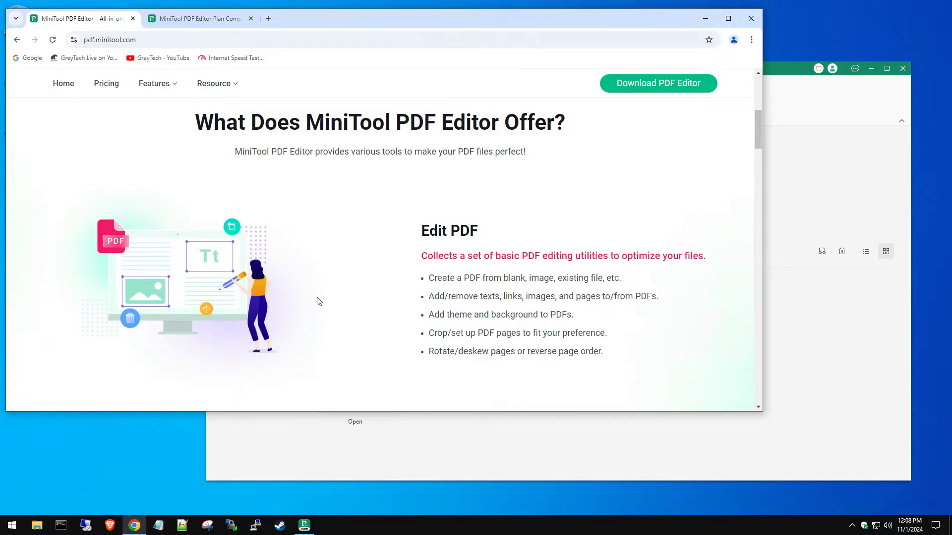
{"action": "scroll", "coordinate": [314, 285], "scroll_direction": "down", "scroll_amount": 5}
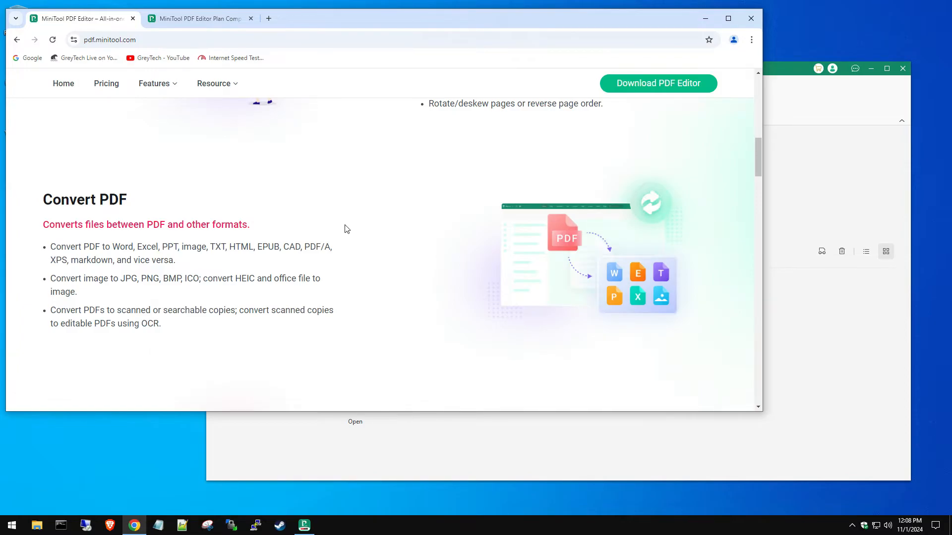
{"action": "scroll", "coordinate": [342, 231], "scroll_direction": "down", "scroll_amount": 1}
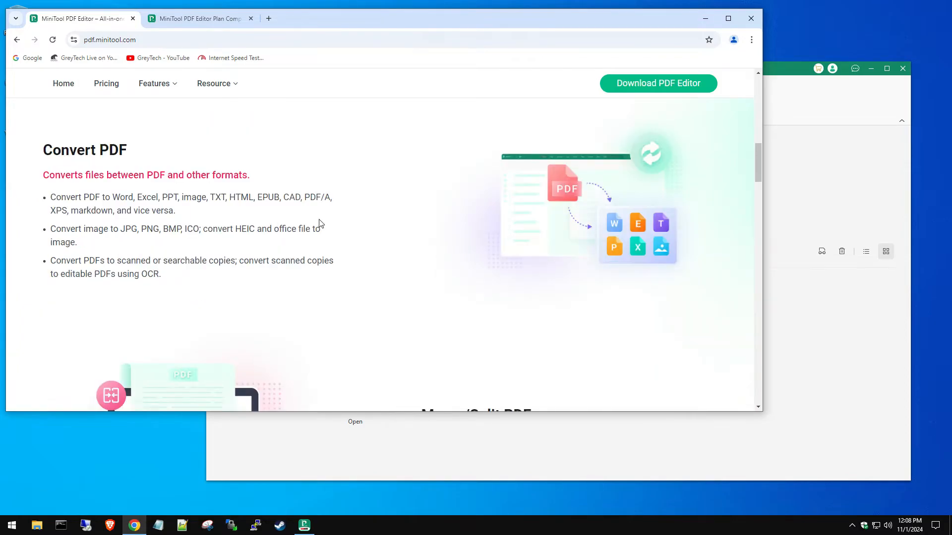
{"action": "scroll", "coordinate": [417, 229], "scroll_direction": "down", "scroll_amount": 3}
{"action": "scroll", "coordinate": [373, 226], "scroll_direction": "down", "scroll_amount": 1}
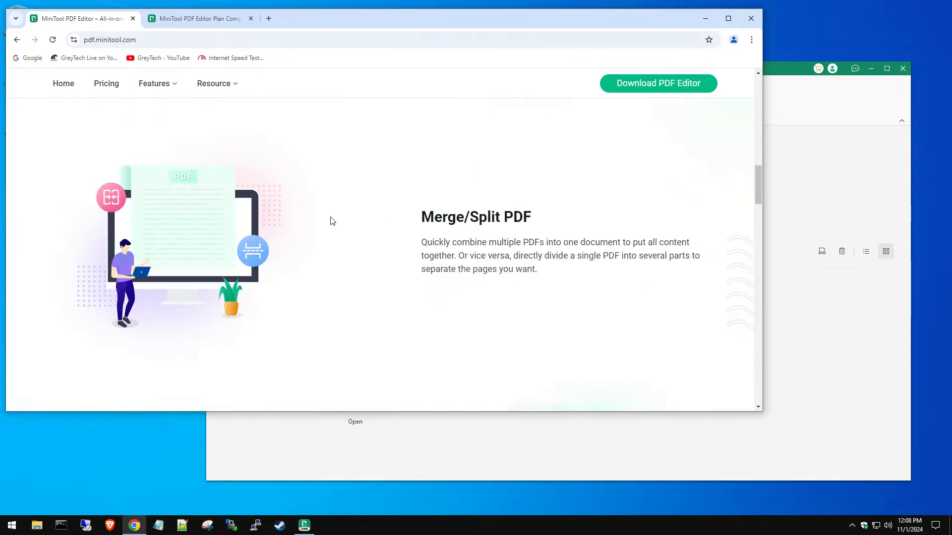
{"action": "scroll", "coordinate": [277, 225], "scroll_direction": "down", "scroll_amount": 5}
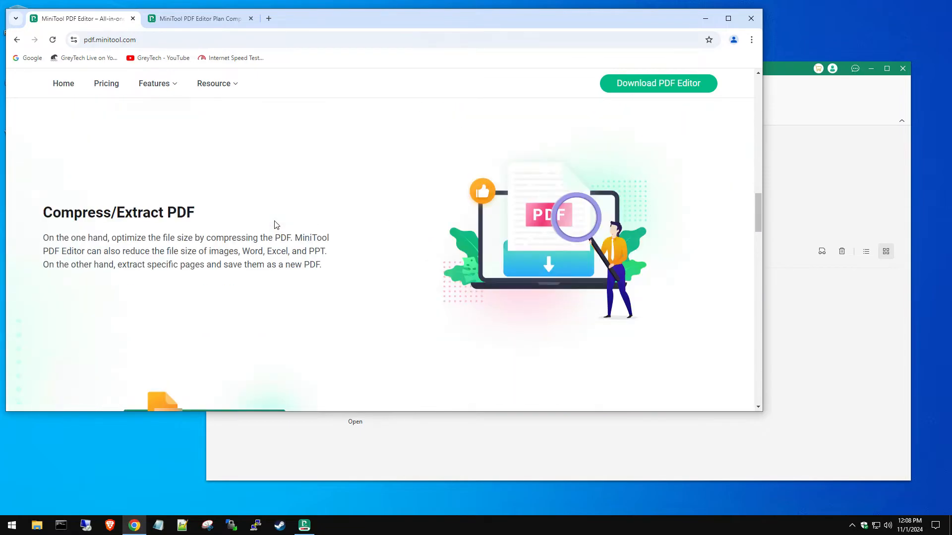
{"action": "scroll", "coordinate": [268, 219], "scroll_direction": "down", "scroll_amount": 1}
{"action": "scroll", "coordinate": [268, 218], "scroll_direction": "down", "scroll_amount": 1}
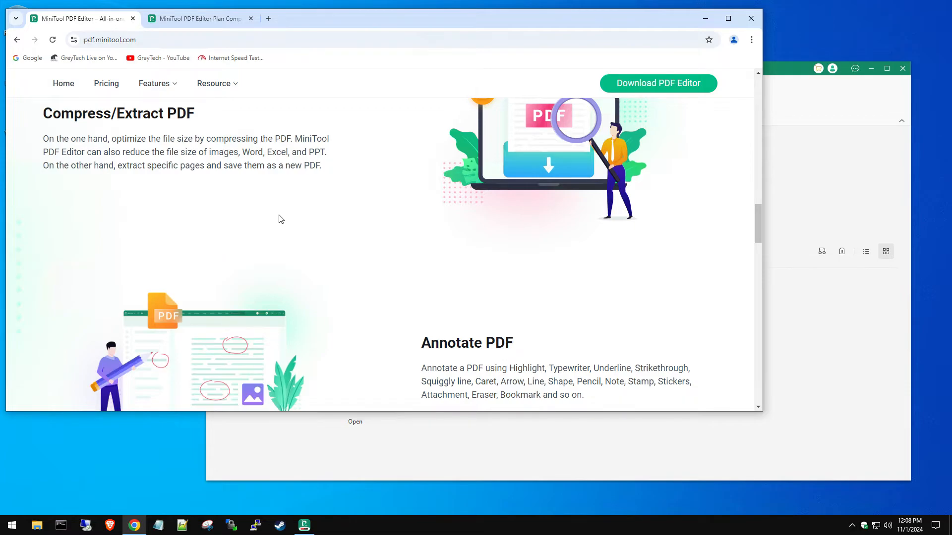
{"action": "scroll", "coordinate": [290, 216], "scroll_direction": "down", "scroll_amount": 7}
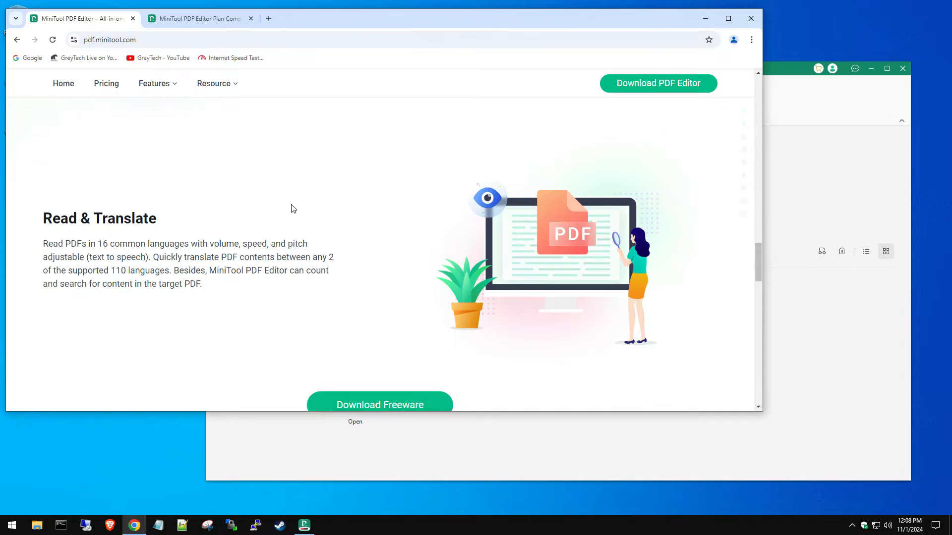
Step: Switch to the Plan Comparison page and scroll through the Free versus Pro table
{"action": "left_click", "coordinate": [207, 24]}
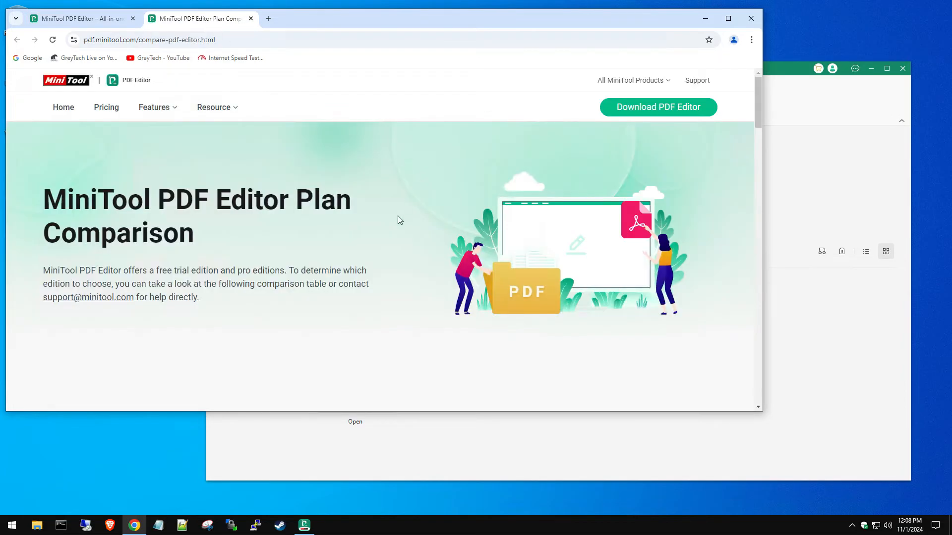
{"action": "scroll", "coordinate": [394, 228], "scroll_direction": "down", "scroll_amount": 5}
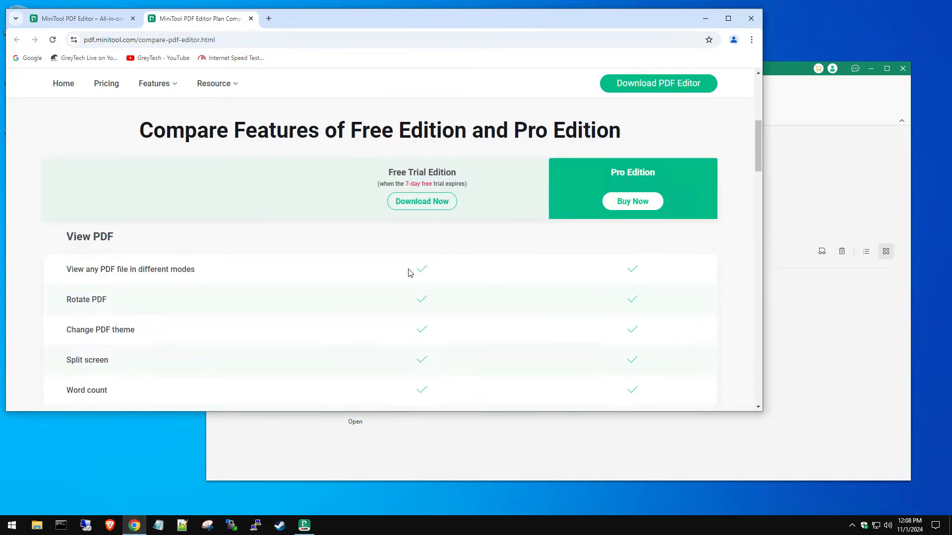
{"action": "scroll", "coordinate": [416, 272], "scroll_direction": "down", "scroll_amount": 3}
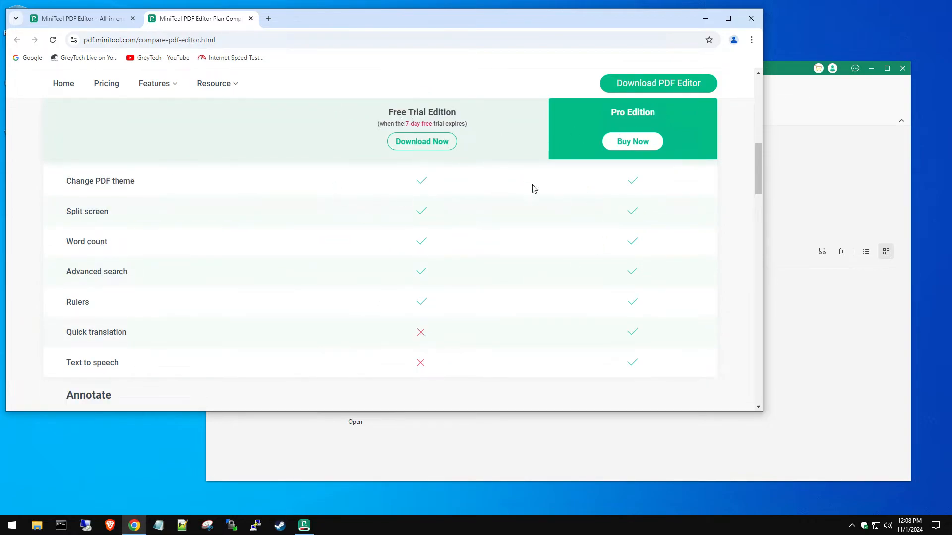
{"action": "scroll", "coordinate": [317, 286], "scroll_direction": "down", "scroll_amount": 2}
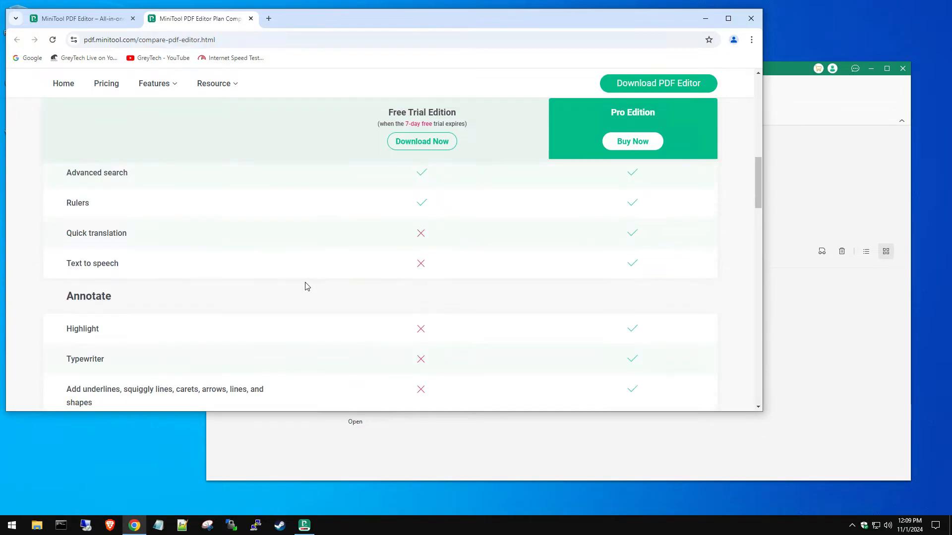
{"action": "scroll", "coordinate": [253, 308], "scroll_direction": "down", "scroll_amount": 8}
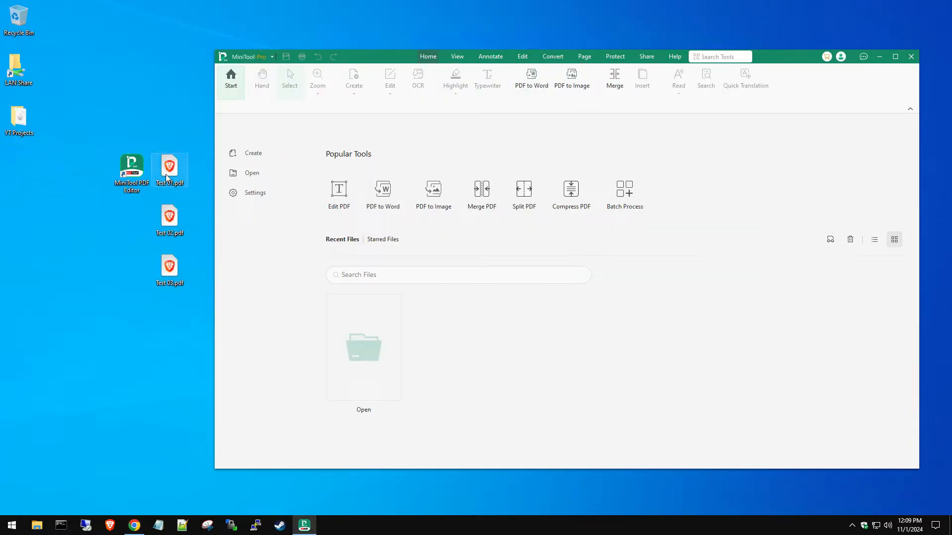
Step: Preview Test 01, Test 02 and Test 03 PDFs in Brave, then close the browser
{"action": "double_click", "coordinate": [169, 224]}
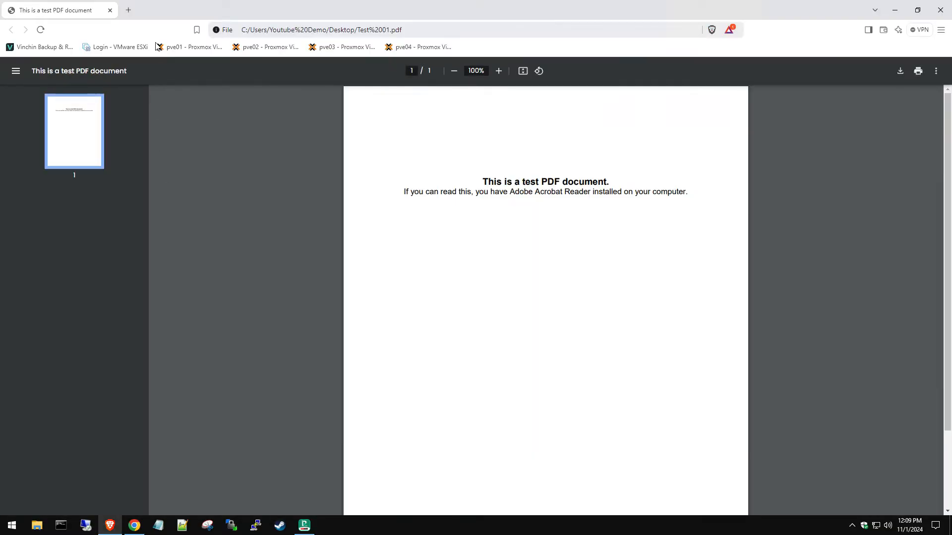
{"action": "left_click_drag", "start_coordinate": [162, 13], "coordinate": [365, 50]}
{"action": "double_click", "coordinate": [180, 213]}
{"action": "double_click", "coordinate": [169, 266]}
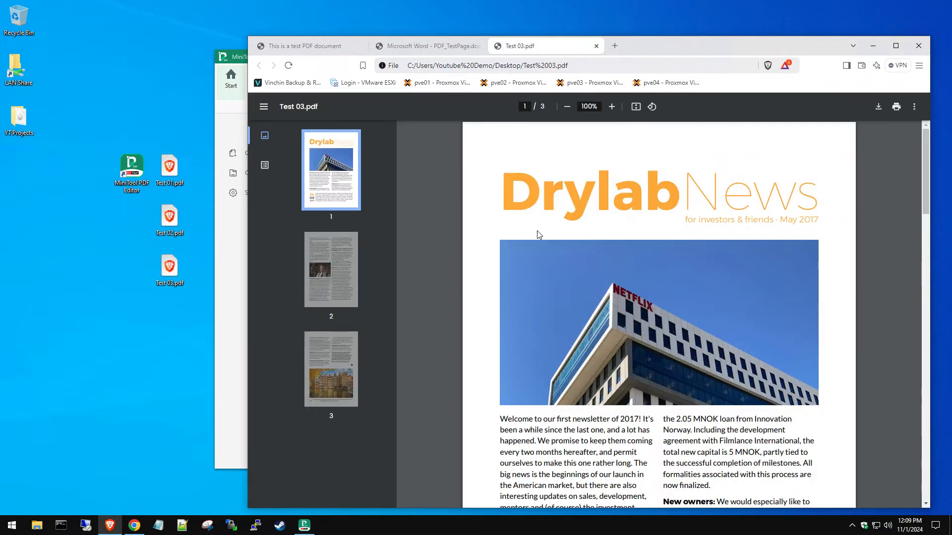
{"action": "scroll", "coordinate": [714, 340], "scroll_direction": "down", "scroll_amount": 15}
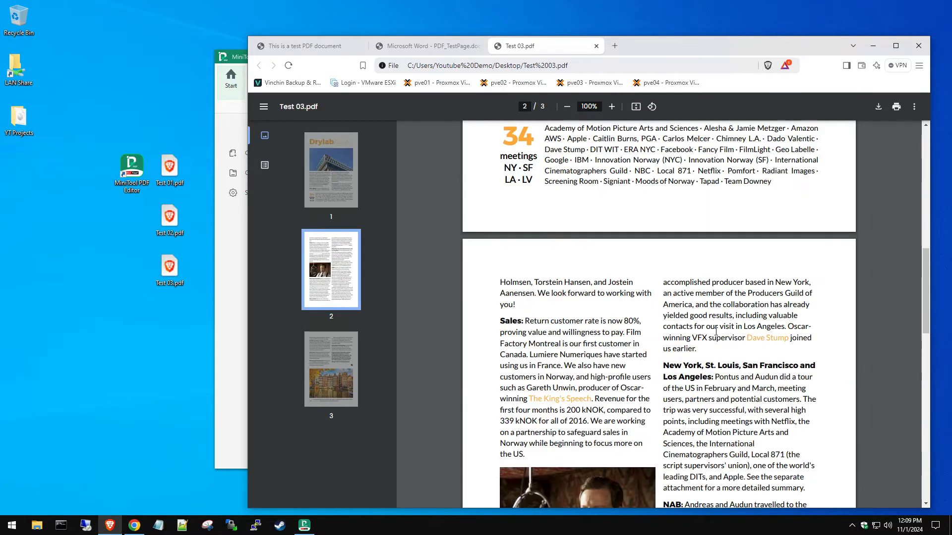
{"action": "scroll", "coordinate": [813, 124], "scroll_direction": "up", "scroll_amount": 10}
{"action": "left_click", "coordinate": [918, 45]}
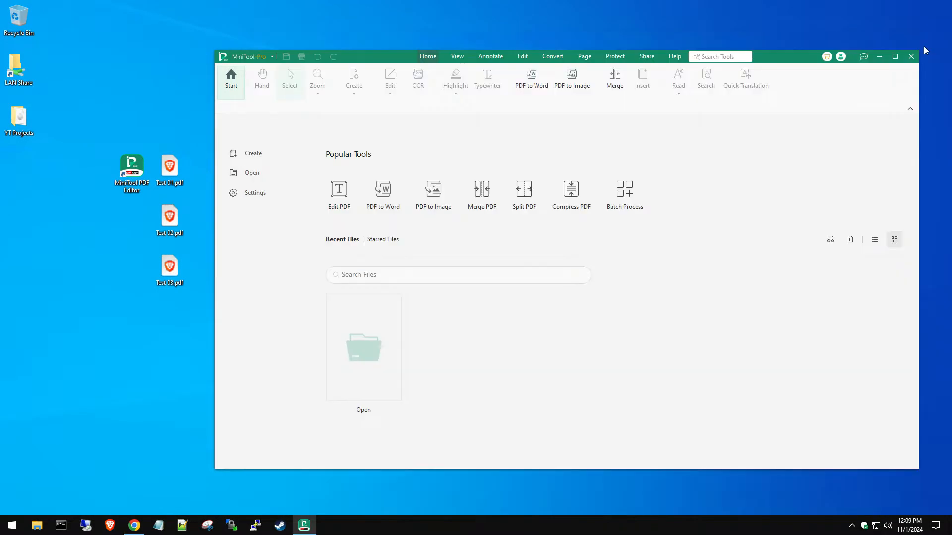
Step: Add Test 01, 02 and 03 PDFs to the PDF to Word converter and start converting to .docx
{"action": "left_click", "coordinate": [384, 191]}
{"action": "left_click_drag", "start_coordinate": [336, 128], "coordinate": [395, 137]}
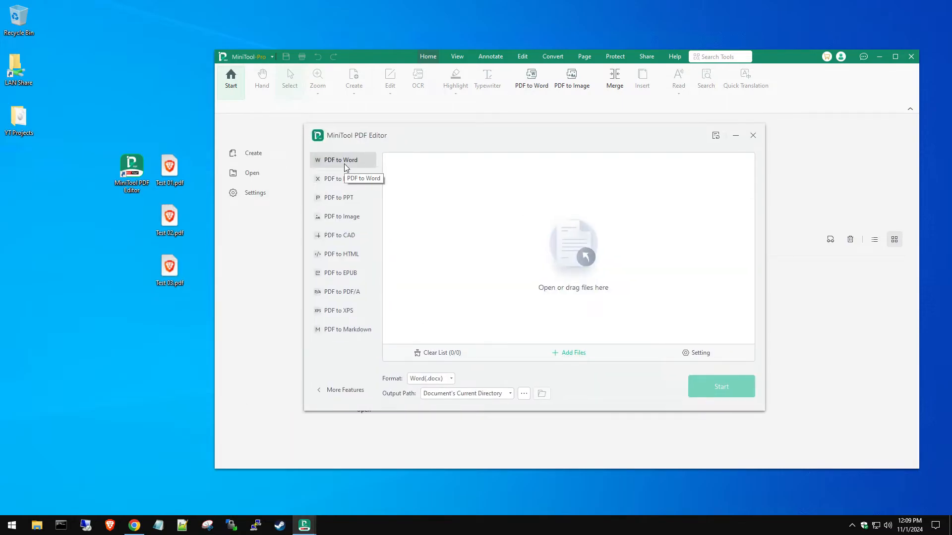
{"action": "left_click_drag", "start_coordinate": [193, 158], "coordinate": [468, 284]}
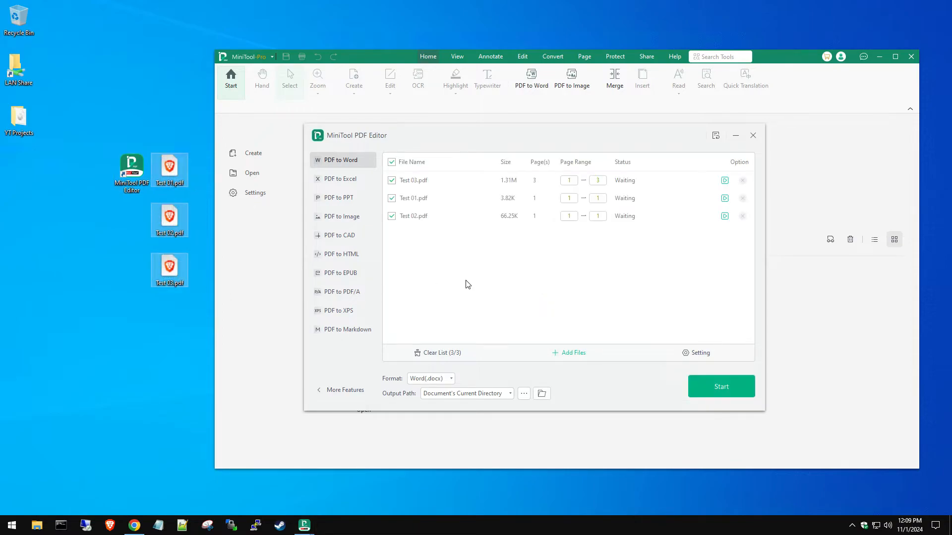
{"action": "left_click", "coordinate": [709, 385]}
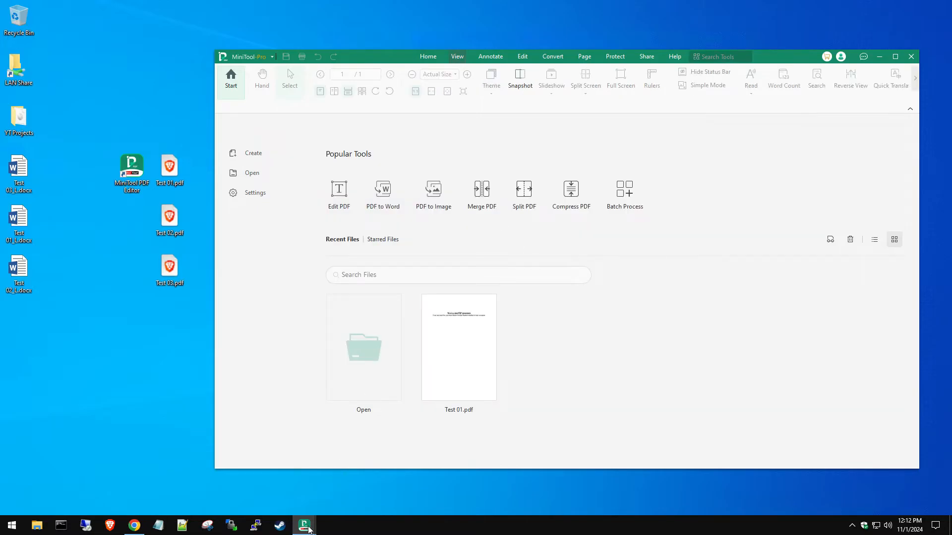
Step: Bring the PDF to Word converter back to check the conversion progress
{"action": "mouse_move", "coordinate": [304, 525]}
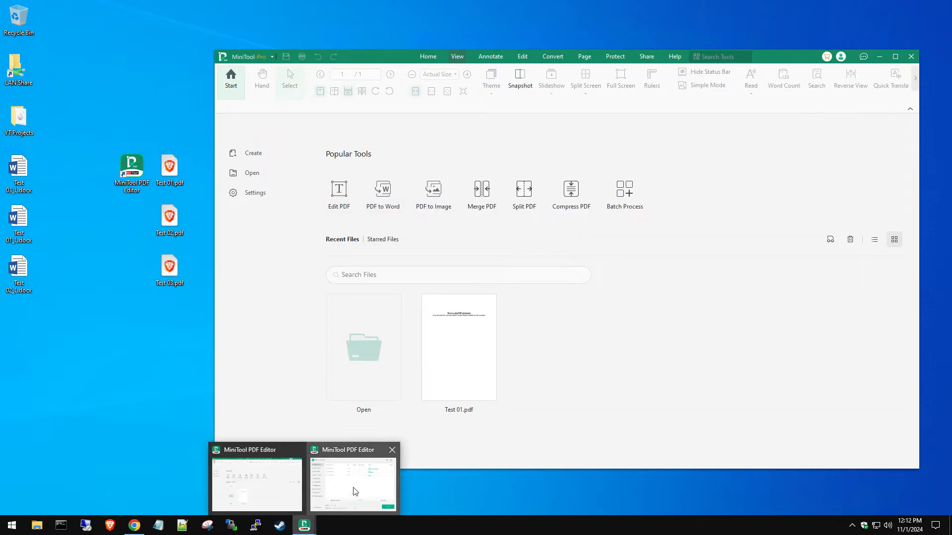
{"action": "left_click", "coordinate": [350, 497]}
{"action": "left_click_drag", "start_coordinate": [569, 186], "coordinate": [423, 310]}
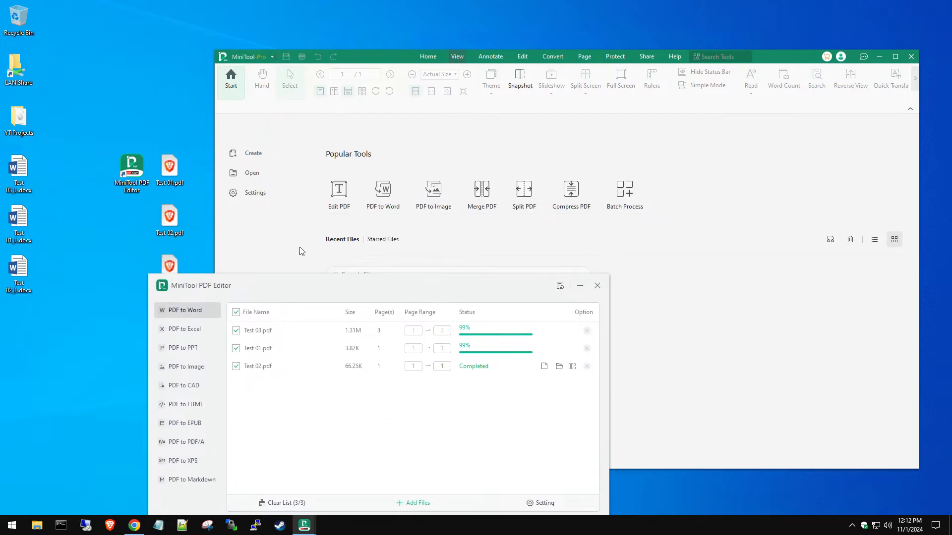
Step: Open Test 01.pdf for editing through Edit PDF
{"action": "left_click", "coordinate": [302, 252]}
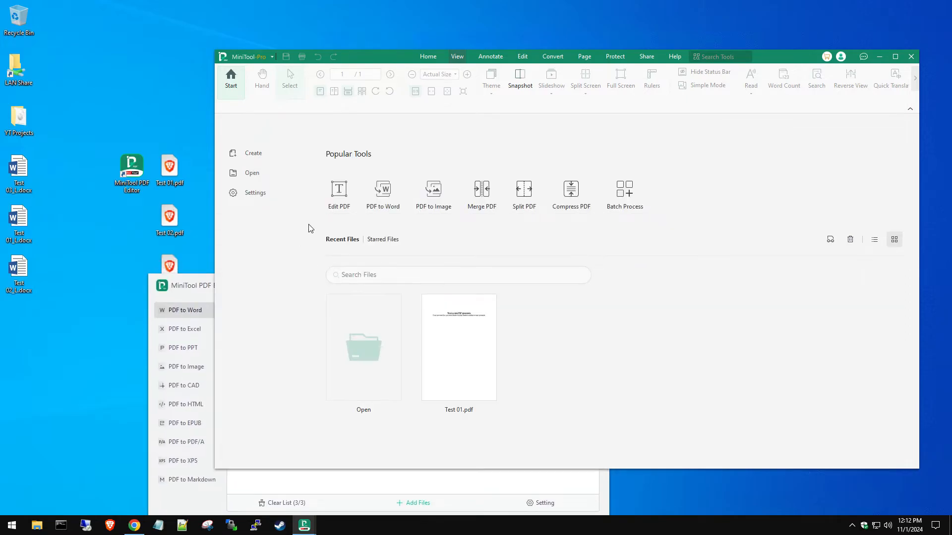
{"action": "left_click", "coordinate": [337, 195]}
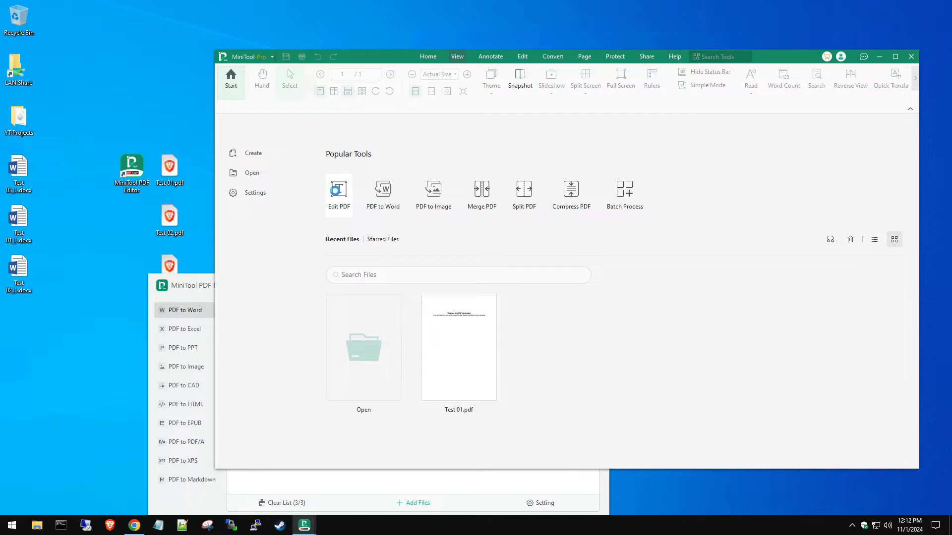
{"action": "left_click", "coordinate": [680, 261]}
{"action": "left_click", "coordinate": [828, 408]}
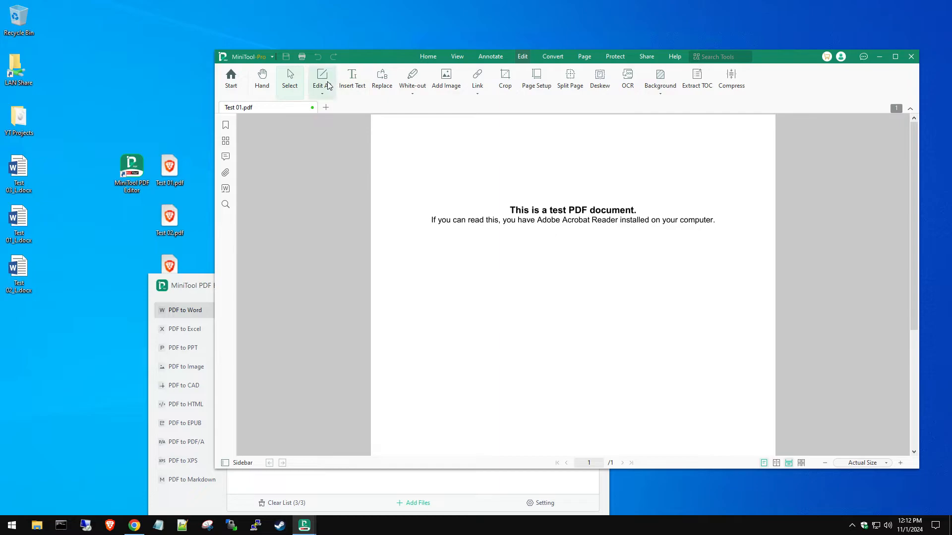
Step: Insert 'this is great!' before the heading's period and widen the heading block leftward
{"action": "left_click", "coordinate": [351, 78]}
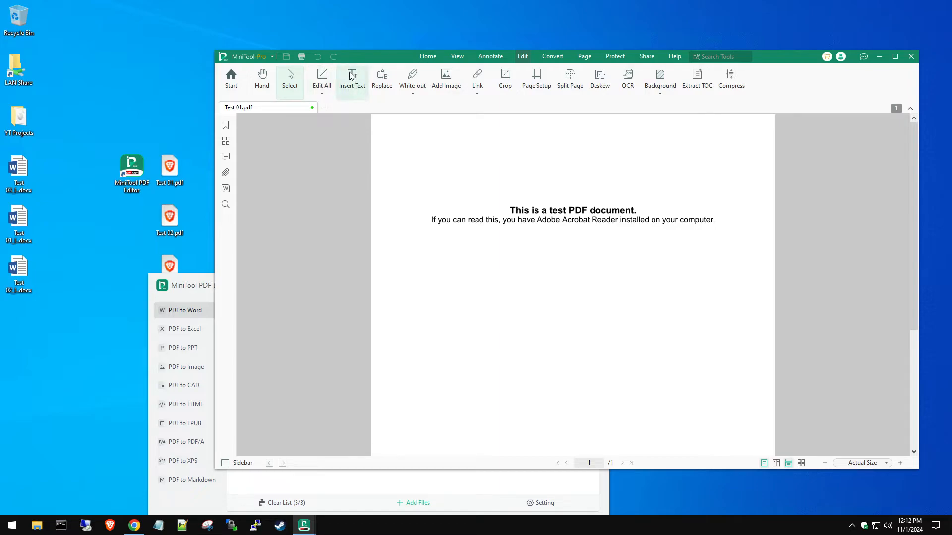
{"action": "left_click", "coordinate": [637, 209]}
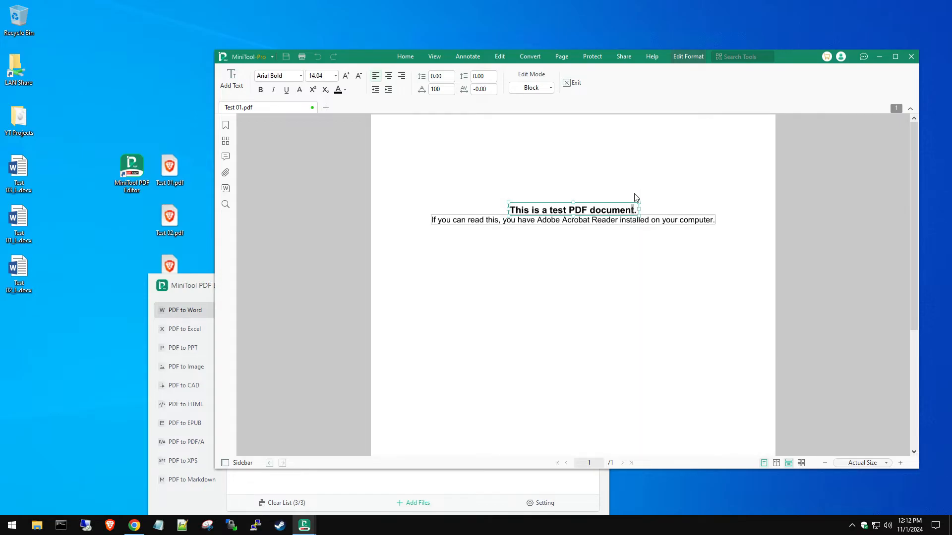
{"action": "key", "text": "Left"}
{"action": "type", "text": "this is great!"}
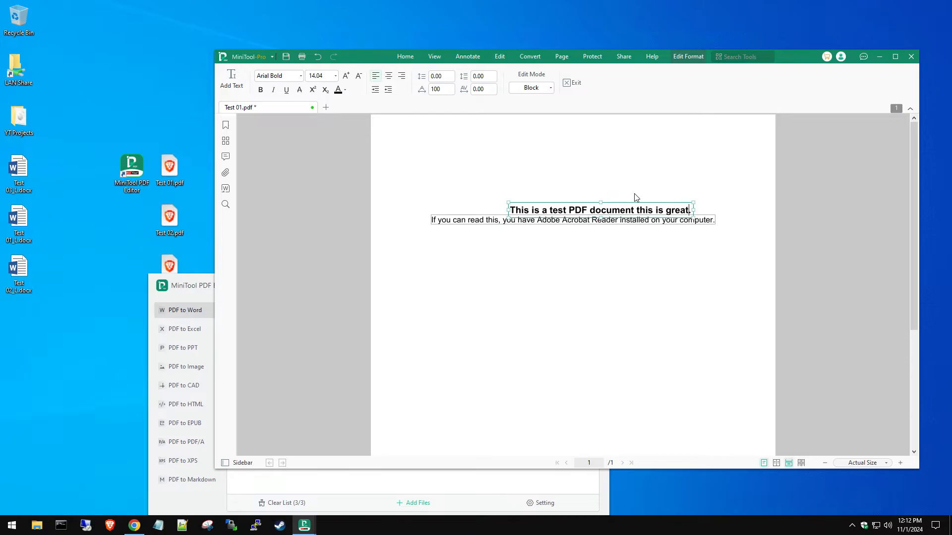
{"action": "left_click", "coordinate": [507, 211]}
{"action": "left_click", "coordinate": [514, 210]}
{"action": "left_click_drag", "start_coordinate": [507, 212], "coordinate": [428, 210]}
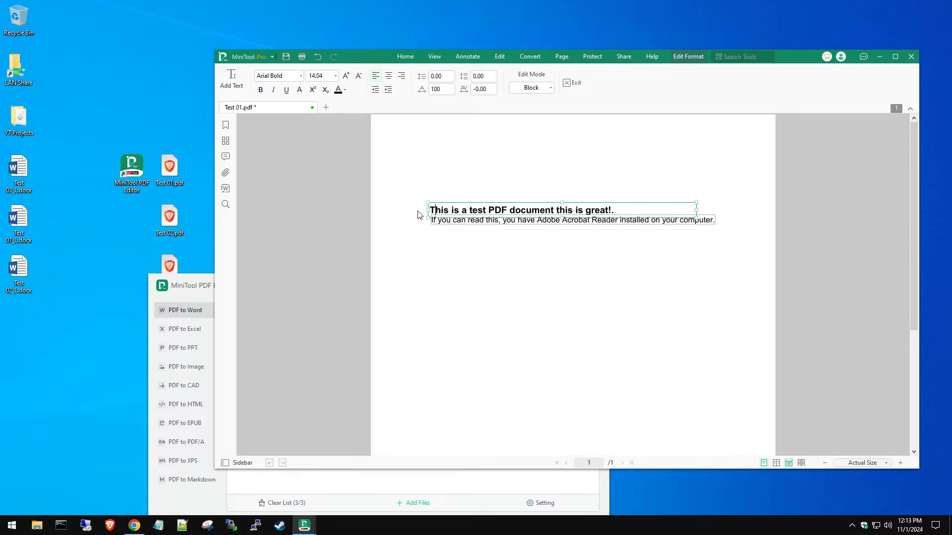
{"action": "left_click", "coordinate": [593, 248]}
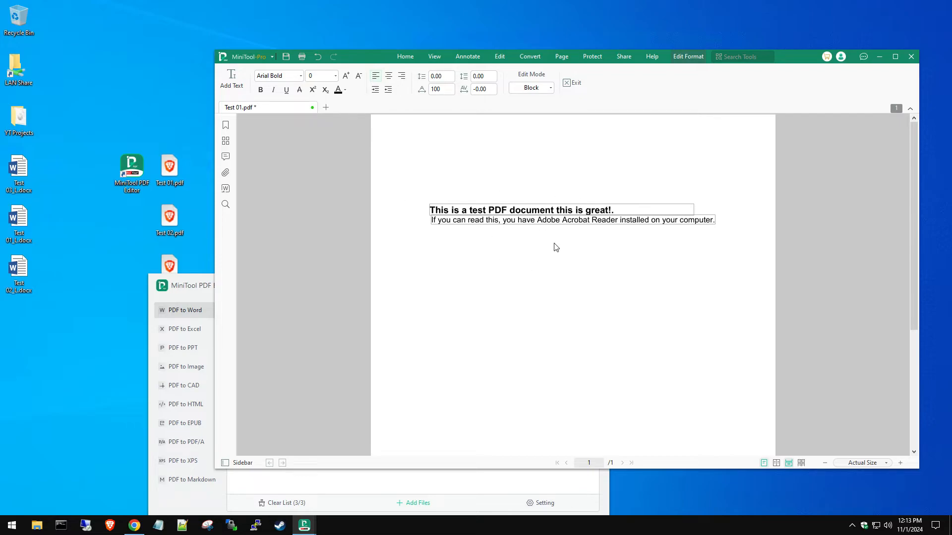
Step: Save Test 01.pdf and run English OCR on the current page
{"action": "left_click", "coordinate": [569, 85]}
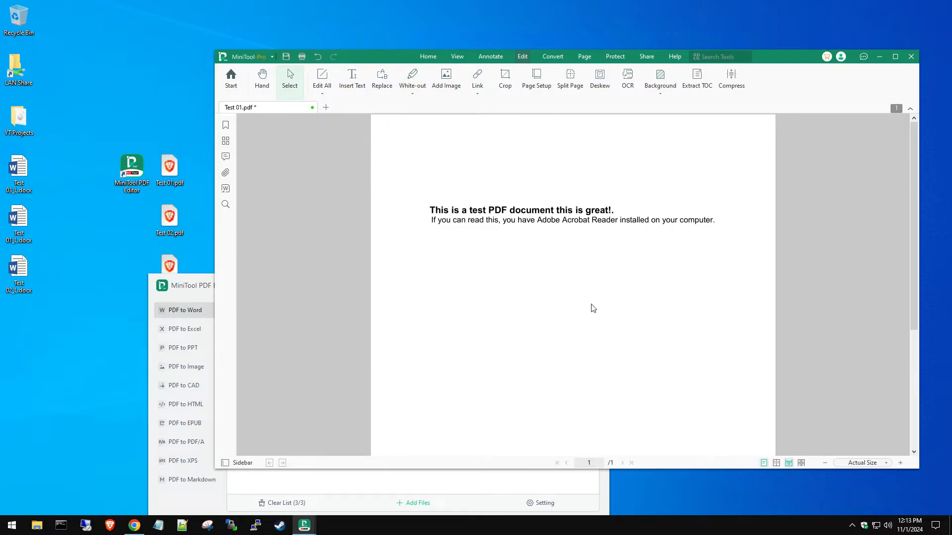
{"action": "left_click", "coordinate": [477, 94]}
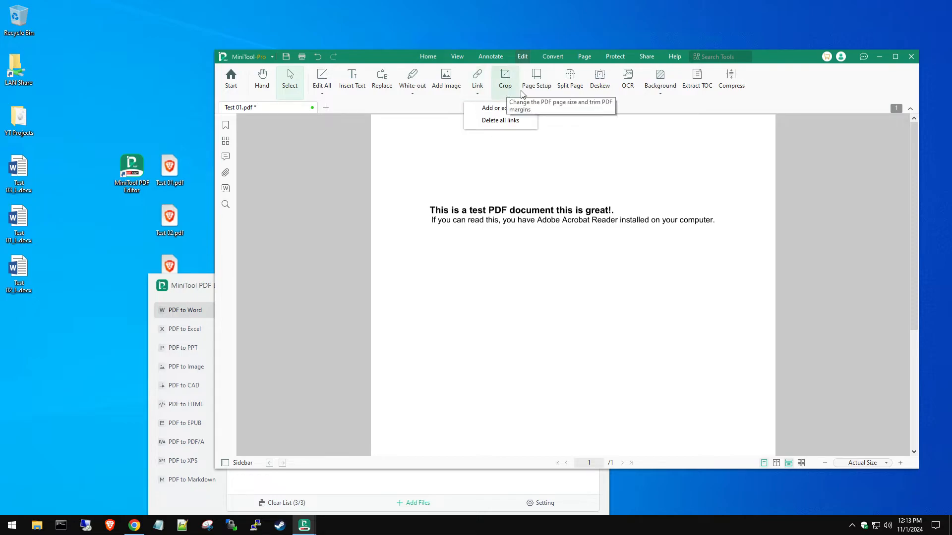
{"action": "left_click", "coordinate": [627, 85]}
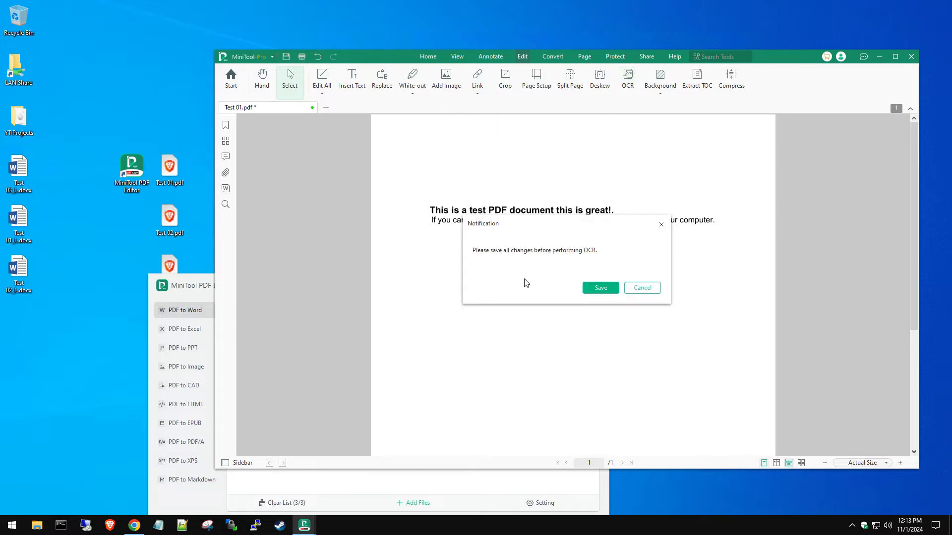
{"action": "left_click", "coordinate": [592, 291]}
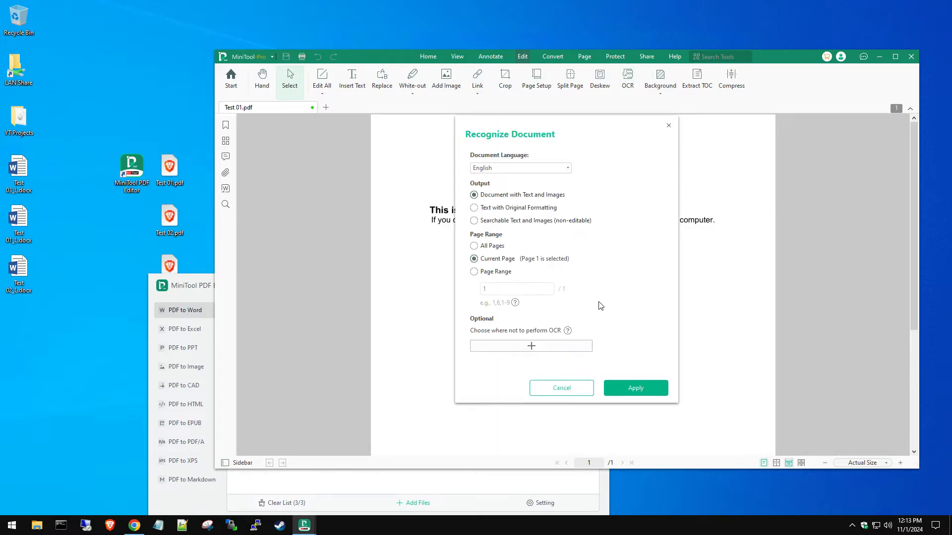
{"action": "left_click", "coordinate": [632, 393]}
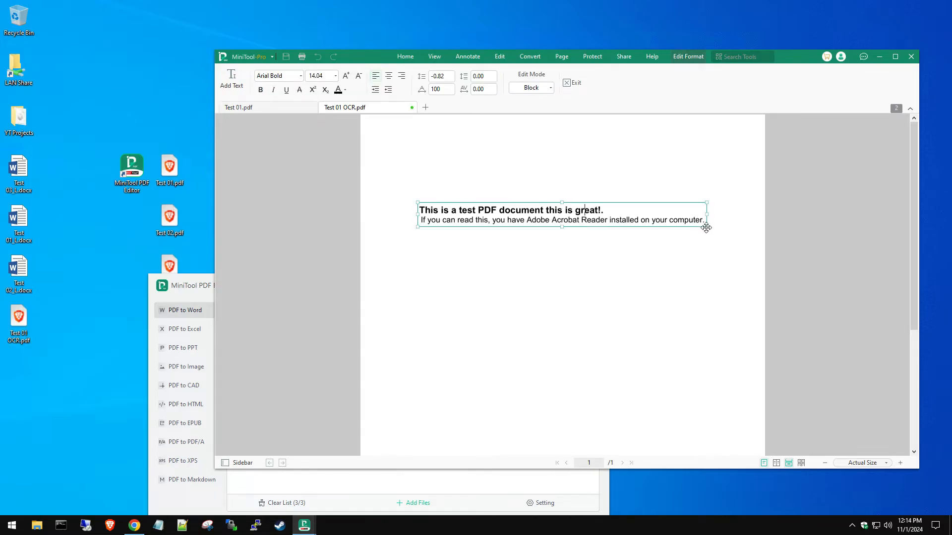
Step: Narrow the OCR text box so the line wraps, preview Test 01 OCR.pdf in Brave, then close it
{"action": "left_click_drag", "start_coordinate": [706, 226], "coordinate": [668, 313]}
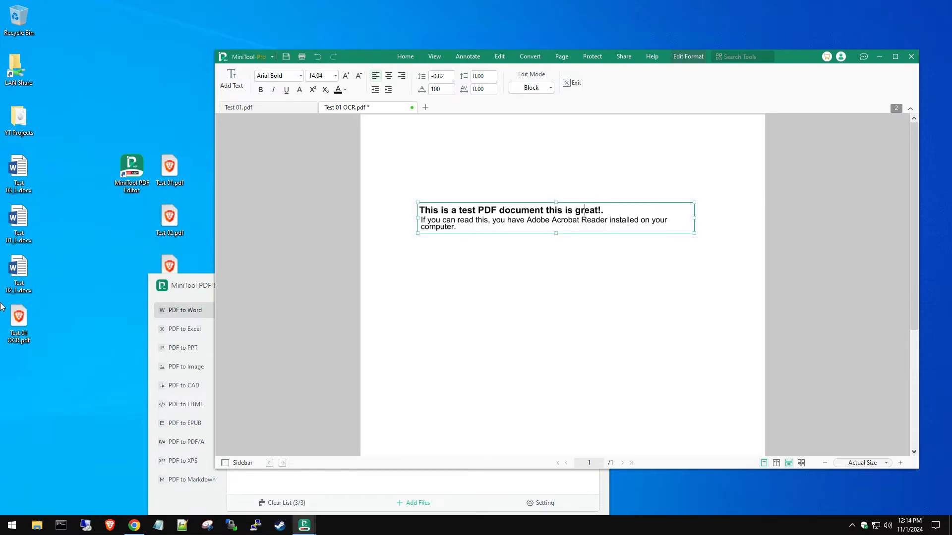
{"action": "left_click", "coordinate": [16, 330]}
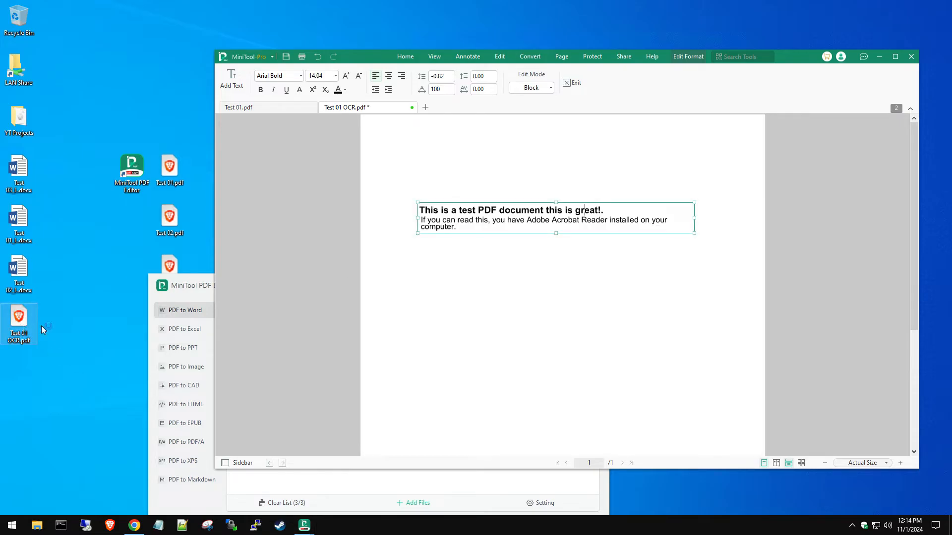
{"action": "key", "text": "Return"}
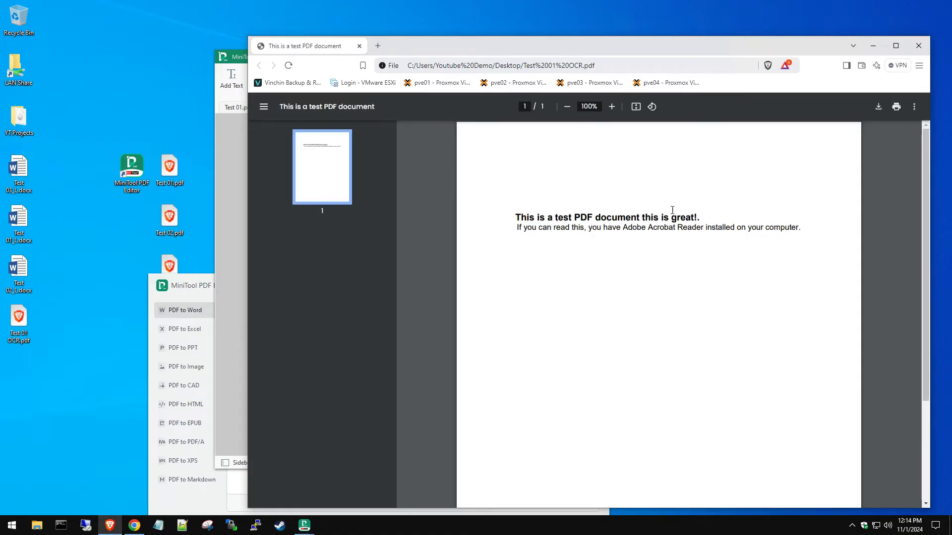
{"action": "left_click", "coordinate": [918, 45]}
{"action": "left_click", "coordinate": [412, 108]}
Step: Close both PDFs, discarding the OCR changes, and open Test 03_L.docx in Word
{"action": "left_click", "coordinate": [596, 291]}
{"action": "left_click", "coordinate": [312, 108]}
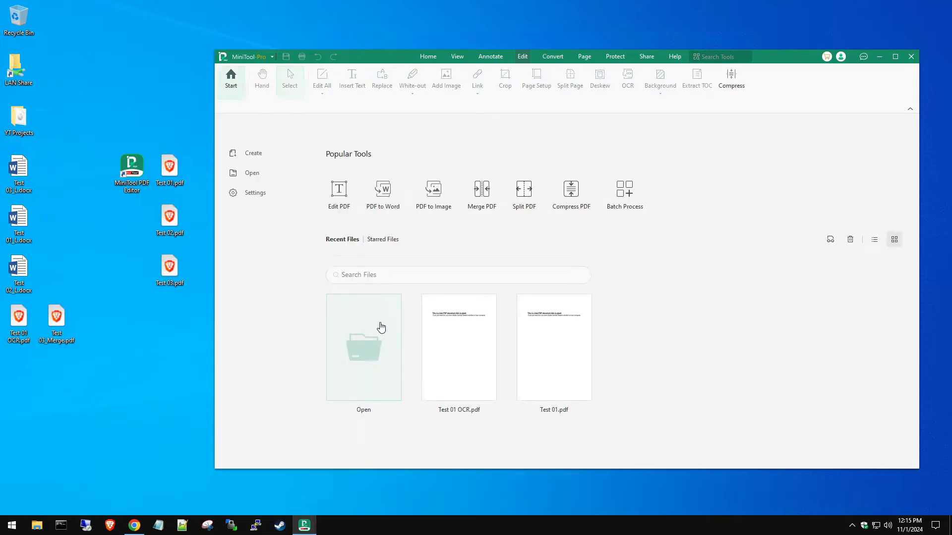
{"action": "left_click_drag", "start_coordinate": [30, 342], "coordinate": [131, 322]}
{"action": "double_click", "coordinate": [17, 171]}
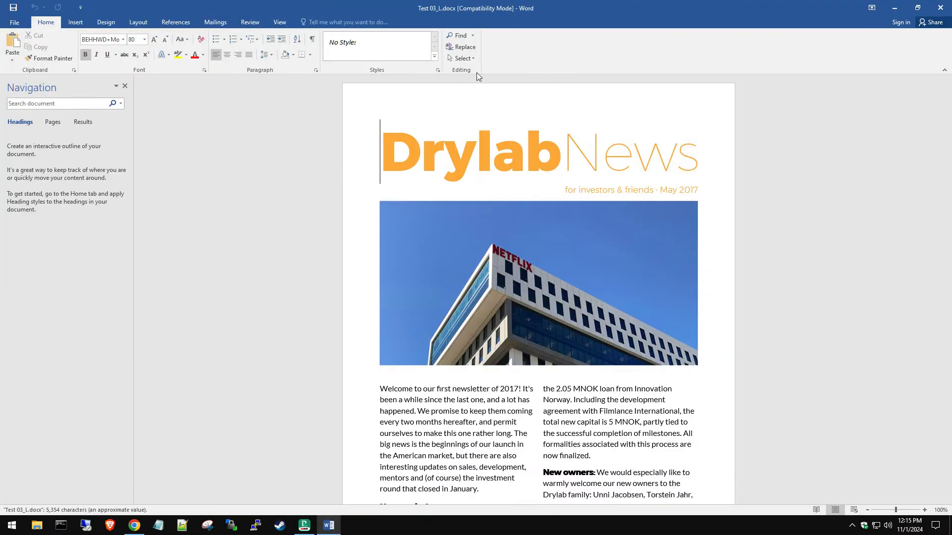
Step: Close the Navigation pane and change the newsletter title from DrylabNews to GreyTecNews
{"action": "left_click", "coordinate": [125, 86]}
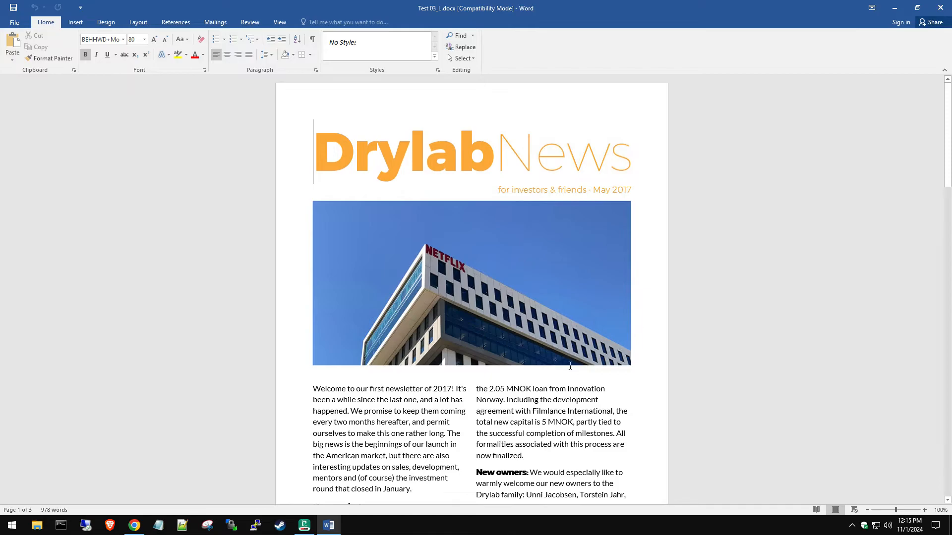
{"action": "scroll", "coordinate": [571, 364], "scroll_direction": "down", "scroll_amount": 6}
{"action": "scroll", "coordinate": [571, 364], "scroll_direction": "up", "scroll_amount": 5}
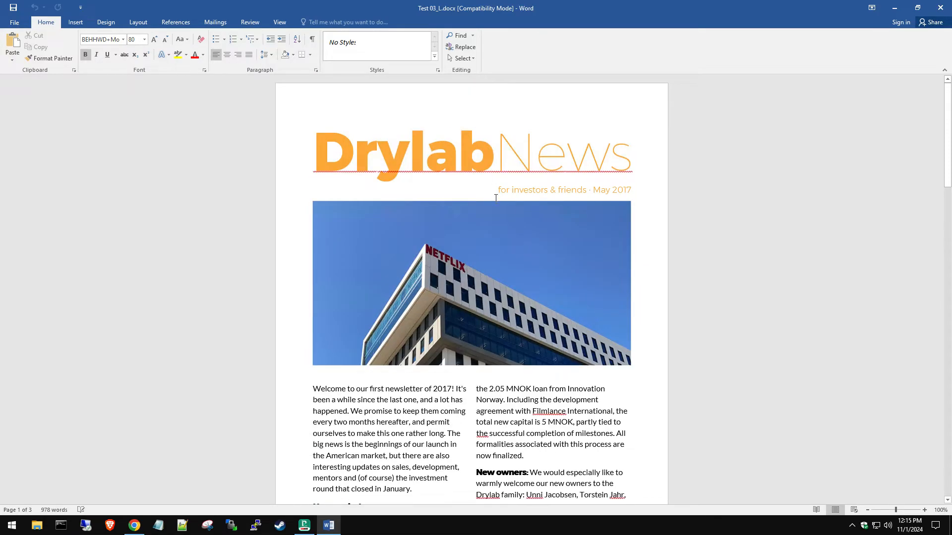
{"action": "type", "text": "s"}
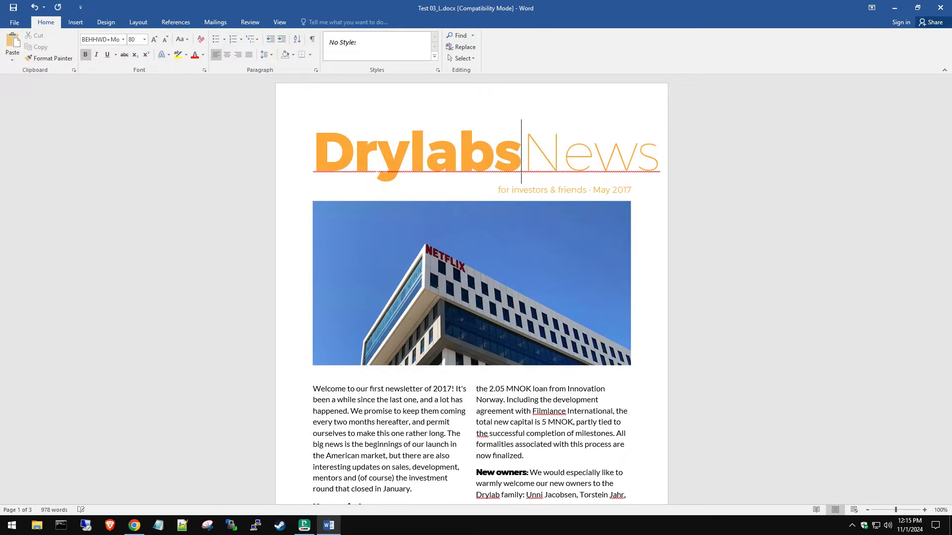
{"action": "key", "text": "BackSpace"}
{"action": "key", "text": "BackSpace"}
{"action": "key", "text": "BackSpace"}
{"action": "key", "text": "BackSpace"}
{"action": "key", "text": "BackSpace"}
{"action": "key", "text": "BackSpace"}
{"action": "key", "text": "BackSpace"}
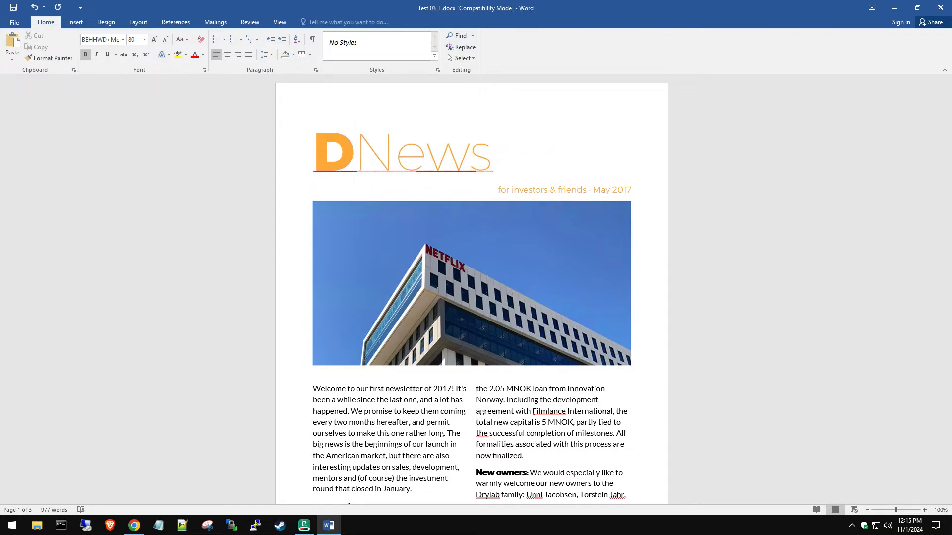
{"action": "type", "text": "GreyTech"}
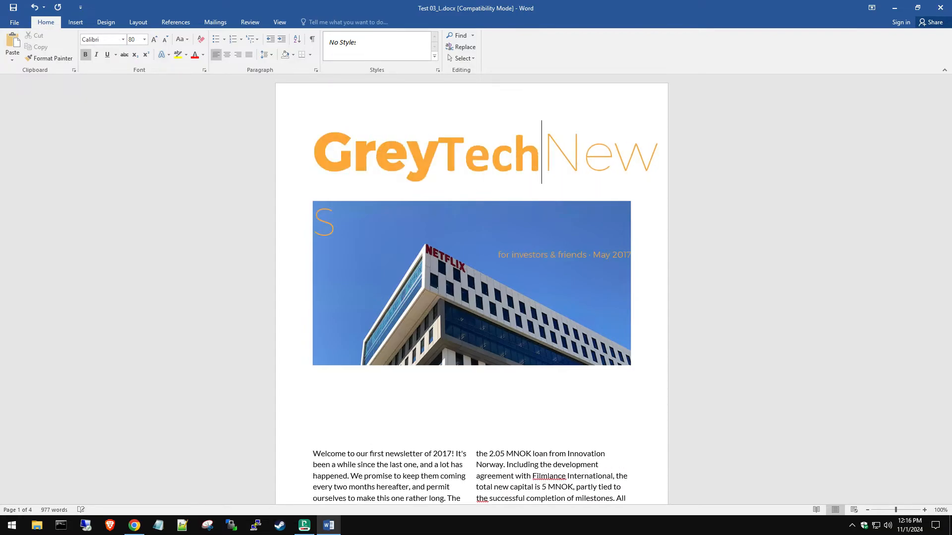
{"action": "key", "text": "BackSpace"}
Step: Add 'this' after 'now finalized.' in the newsletter
{"action": "scroll", "coordinate": [547, 323], "scroll_direction": "down", "scroll_amount": 1}
{"action": "scroll", "coordinate": [547, 323], "scroll_direction": "down", "scroll_amount": 1}
{"action": "left_click", "coordinate": [526, 361]}
{"action": "type", "text": "this"}
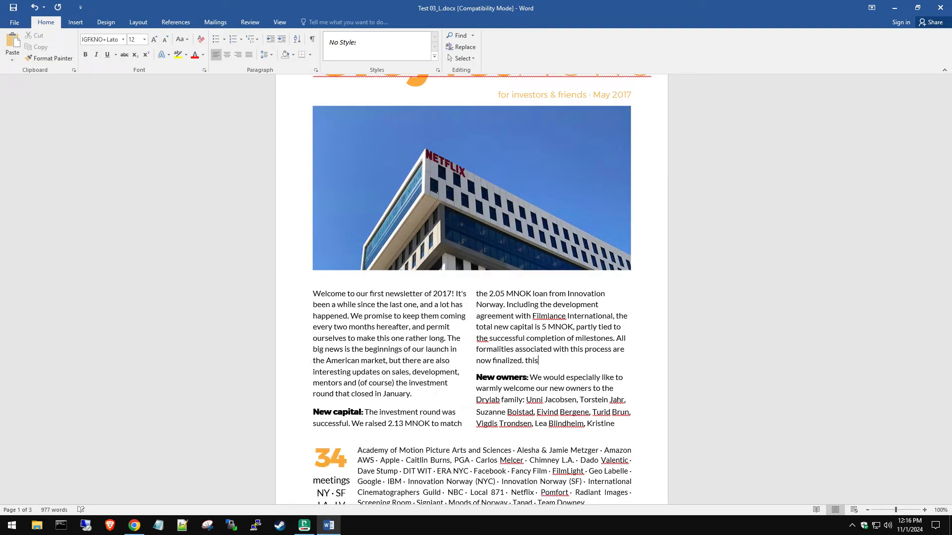
Step: Scroll through the three-page newsletter and close the document
{"action": "scroll", "coordinate": [526, 347], "scroll_direction": "down", "scroll_amount": 12}
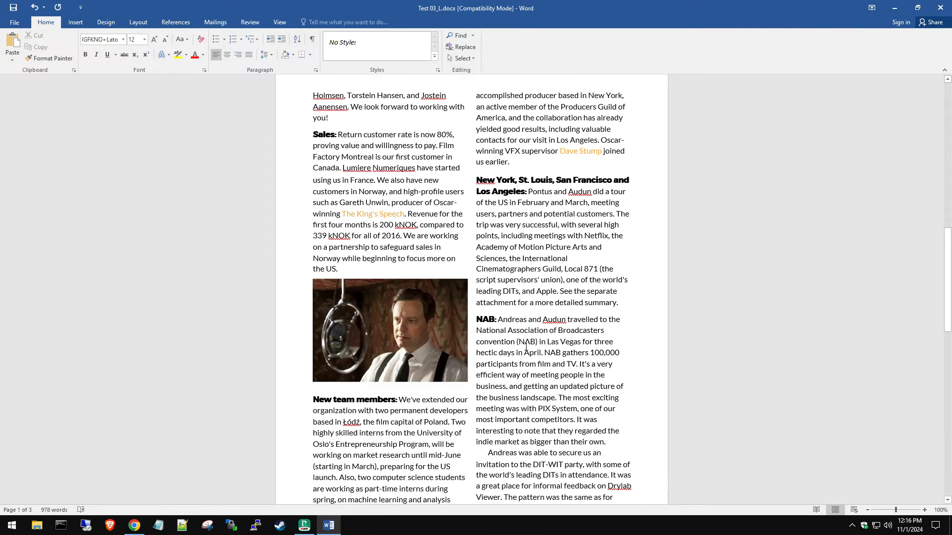
{"action": "scroll", "coordinate": [352, 238], "scroll_direction": "down", "scroll_amount": 3}
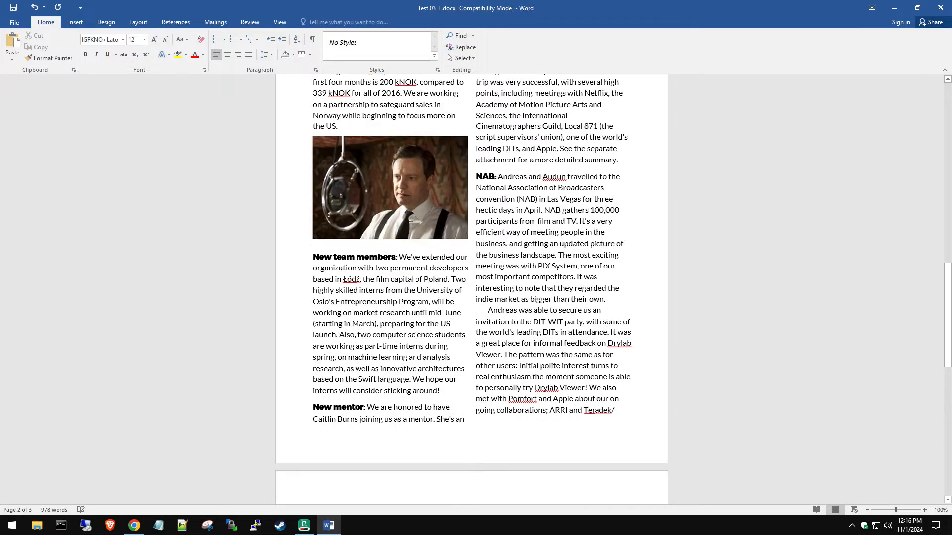
{"action": "scroll", "coordinate": [536, 276], "scroll_direction": "down", "scroll_amount": 2}
{"action": "scroll", "coordinate": [536, 276], "scroll_direction": "down", "scroll_amount": 9}
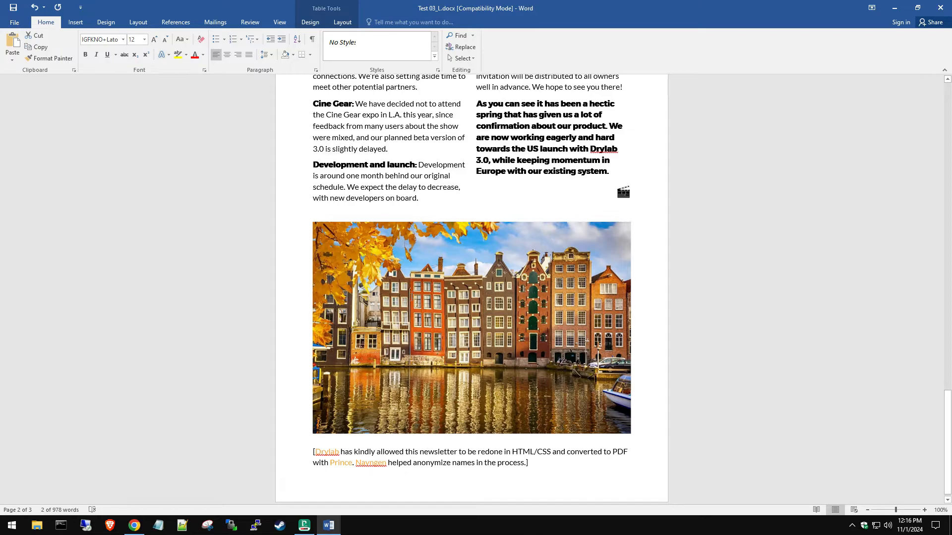
{"action": "scroll", "coordinate": [461, 278], "scroll_direction": "up", "scroll_amount": 2}
{"action": "scroll", "coordinate": [478, 221], "scroll_direction": "up", "scroll_amount": 1}
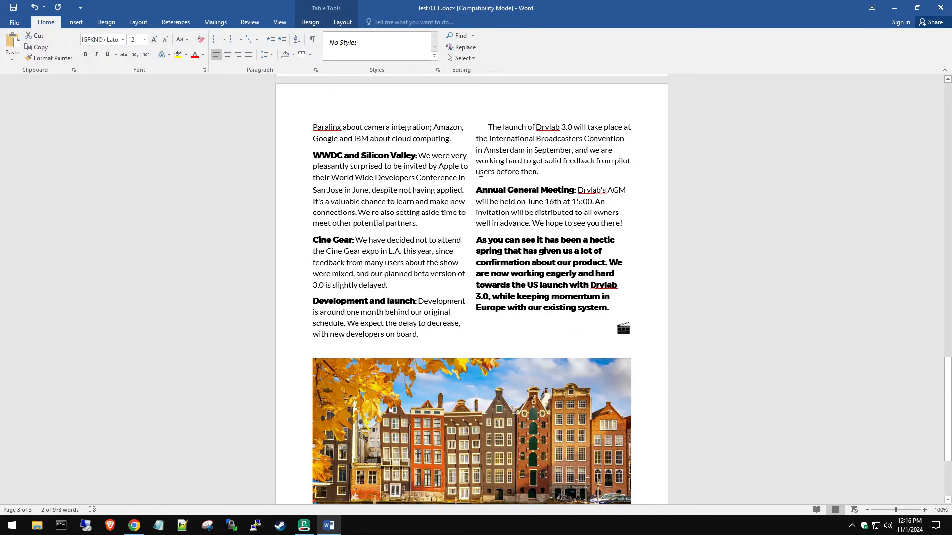
{"action": "scroll", "coordinate": [463, 278], "scroll_direction": "up", "scroll_amount": 20}
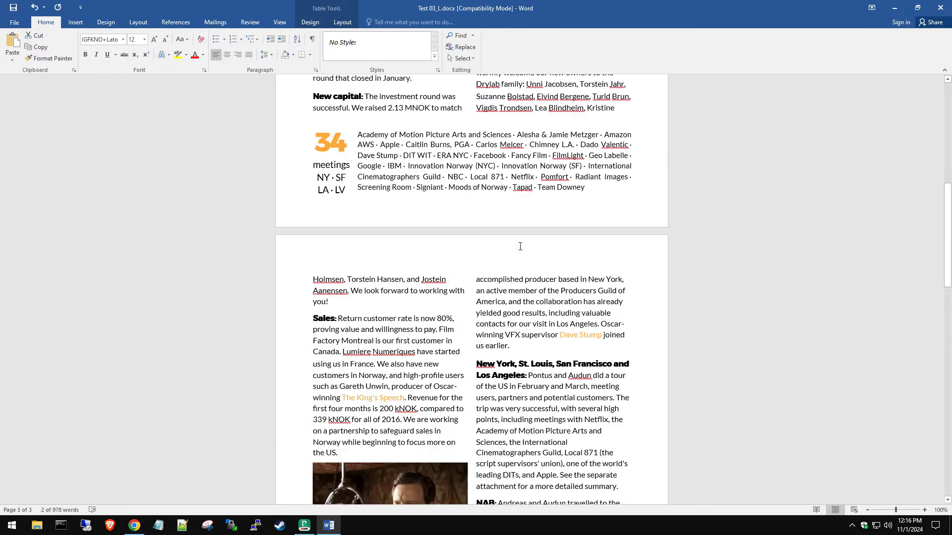
{"action": "scroll", "coordinate": [519, 247], "scroll_direction": "up", "scroll_amount": 5}
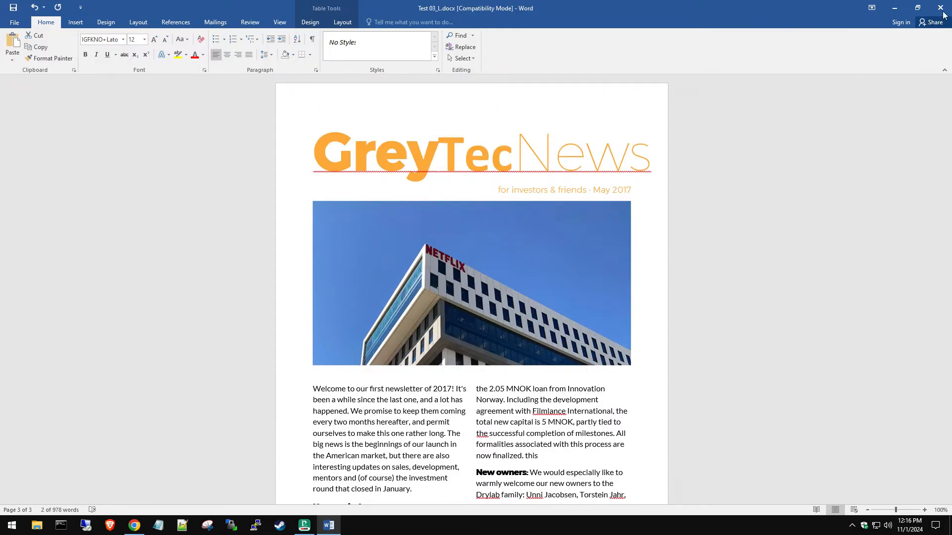
{"action": "key", "text": "ctrl+w"}
Step: Discard the newsletter changes, then add 'This is perfect!' and a '2' to Test 01_L.docx
{"action": "left_click", "coordinate": [475, 281]}
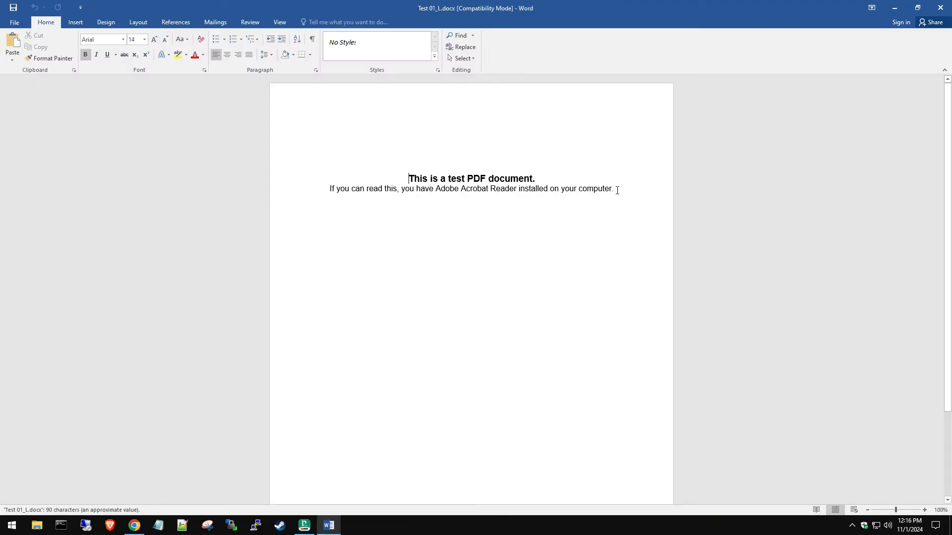
{"action": "left_click", "coordinate": [617, 191]}
{"action": "key", "text": "Return"}
{"action": "type", "text": "This is perfect!"}
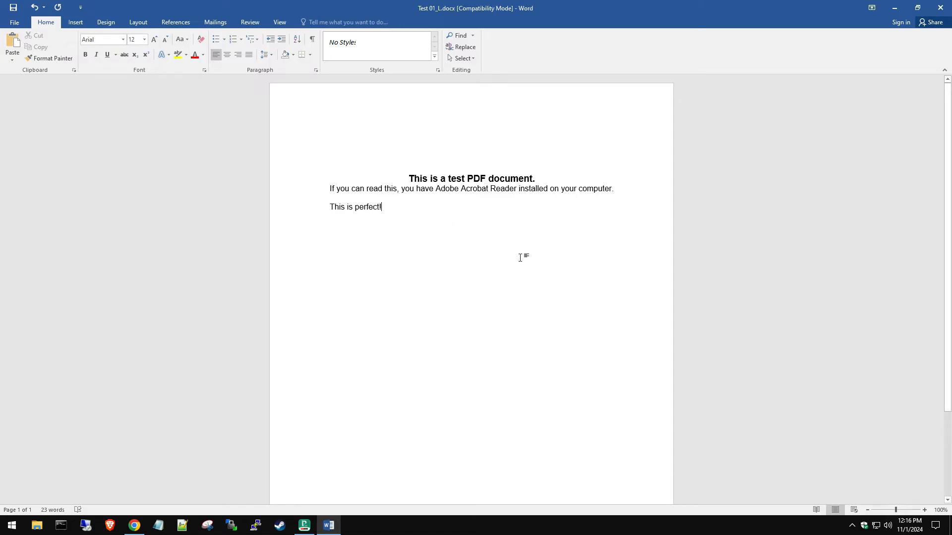
{"action": "left_click", "coordinate": [484, 176]}
{"action": "type", "text": "2"}
{"action": "left_click", "coordinate": [502, 208]}
Step: Close Test 01_L.docx without saving, type 'This' in Test 02_L.docx, and close it
{"action": "left_click", "coordinate": [939, 8]}
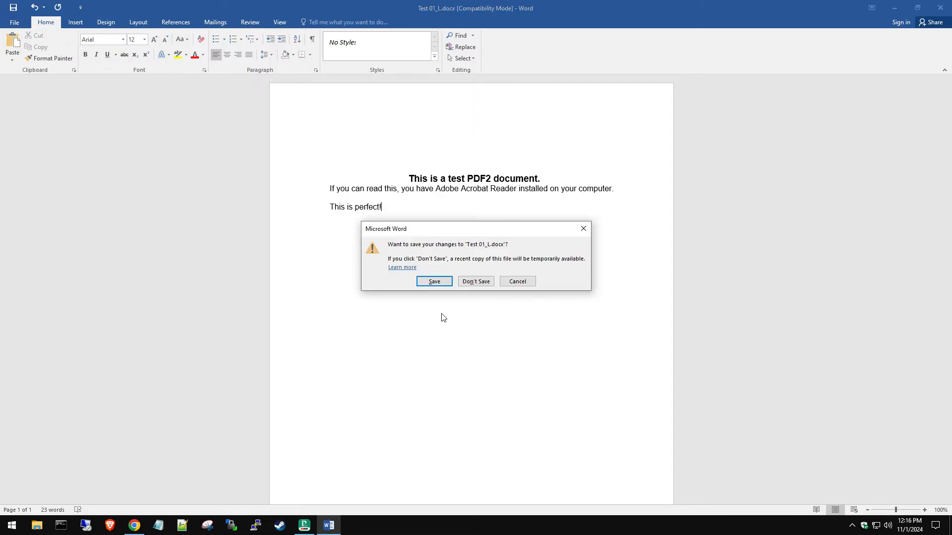
{"action": "left_click", "coordinate": [476, 282]}
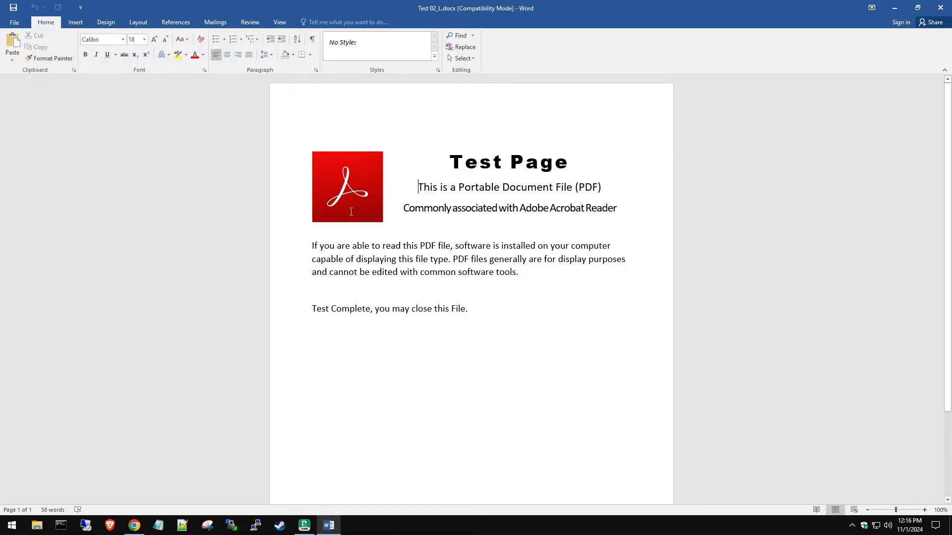
{"action": "type", "text": "This is great!"}
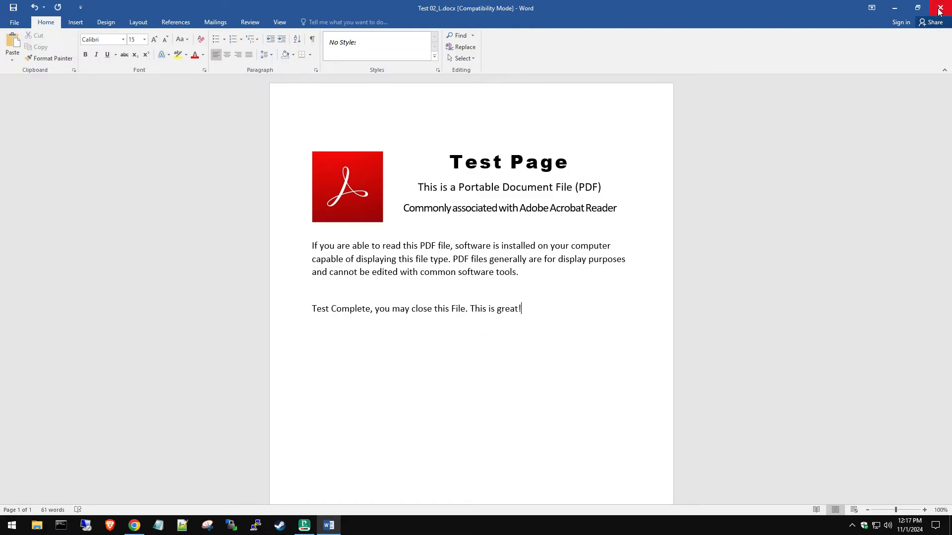
{"action": "left_click", "coordinate": [940, 8]}
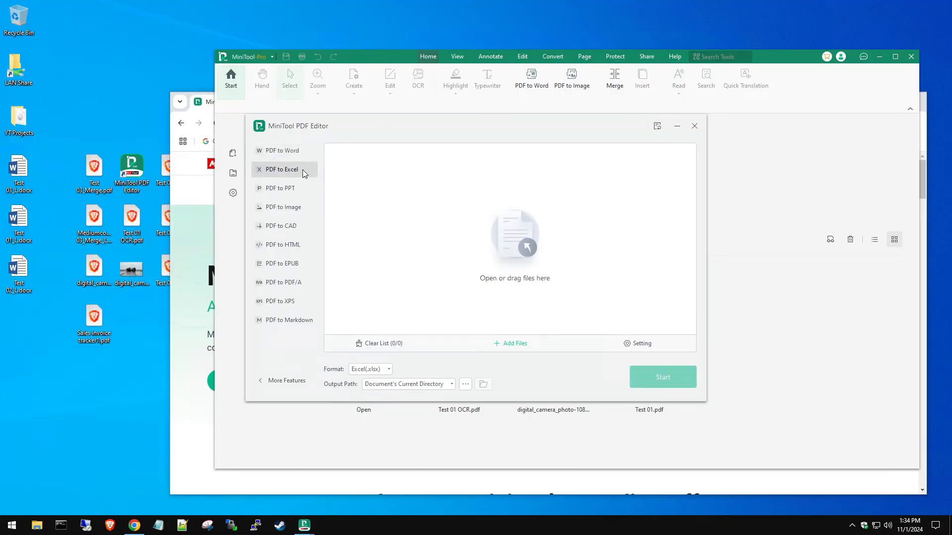
Step: Preview Sales invoice tracker1.pdf in the browser, then convert it to Excel with PDF to Excel
{"action": "double_click", "coordinate": [102, 335]}
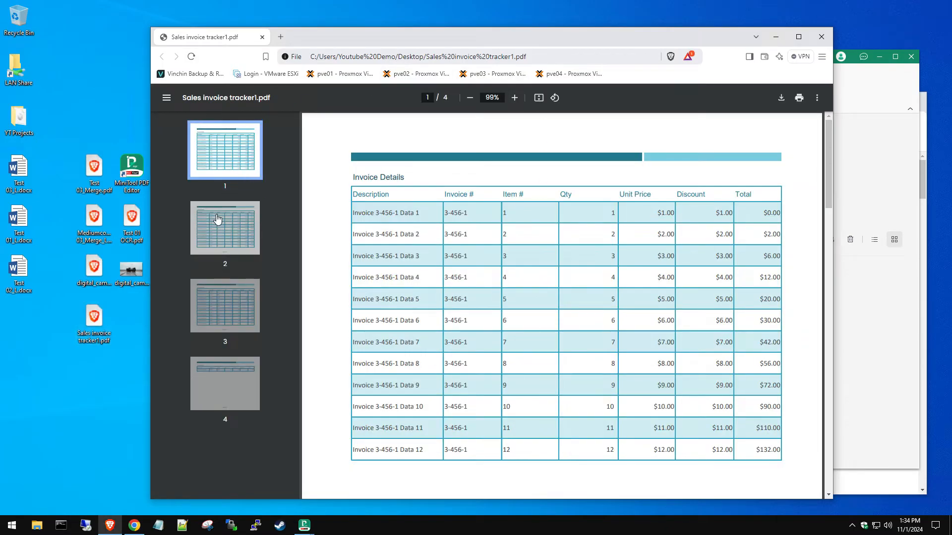
{"action": "left_click", "coordinate": [215, 219]}
{"action": "scroll", "coordinate": [516, 274], "scroll_direction": "down", "scroll_amount": 8}
{"action": "scroll", "coordinate": [515, 274], "scroll_direction": "up", "scroll_amount": 15}
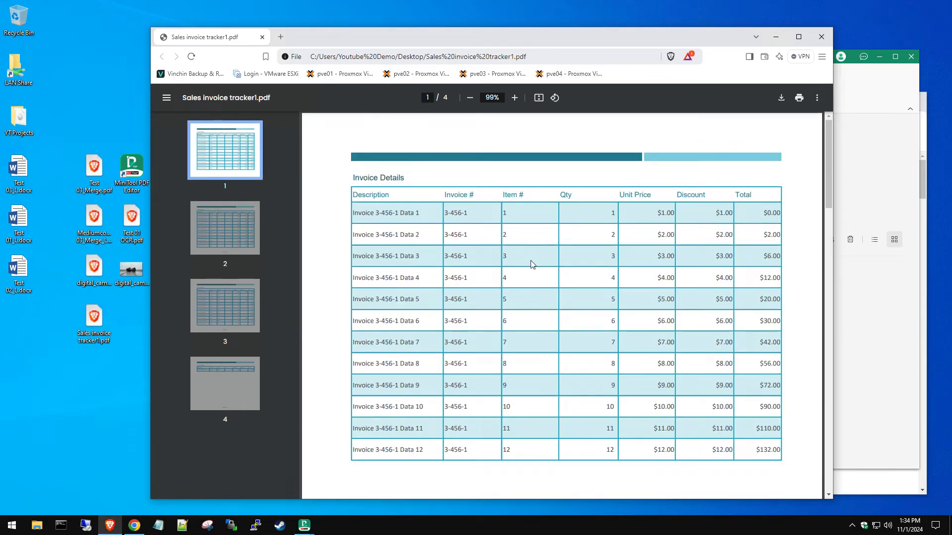
{"action": "left_click", "coordinate": [821, 37]}
{"action": "left_click_drag", "start_coordinate": [94, 320], "coordinate": [394, 270]}
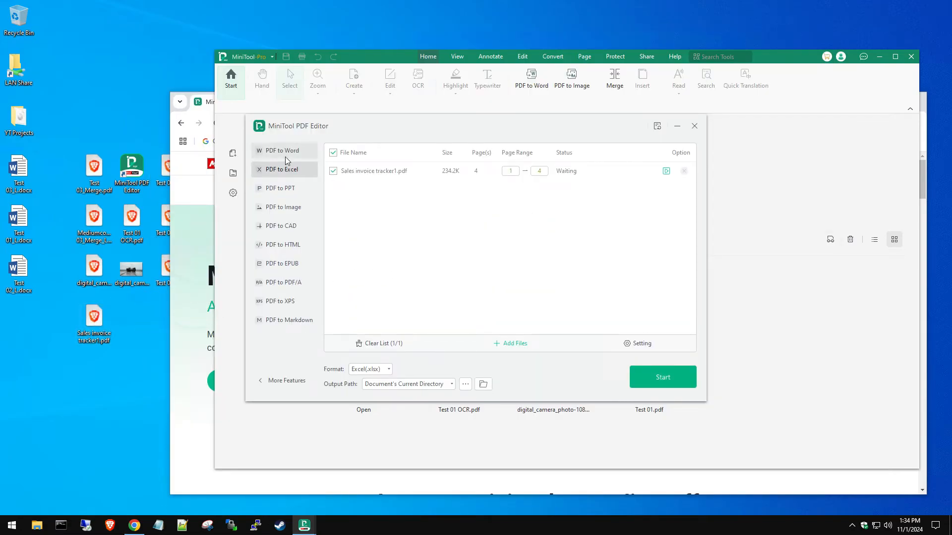
{"action": "left_click", "coordinate": [667, 374]}
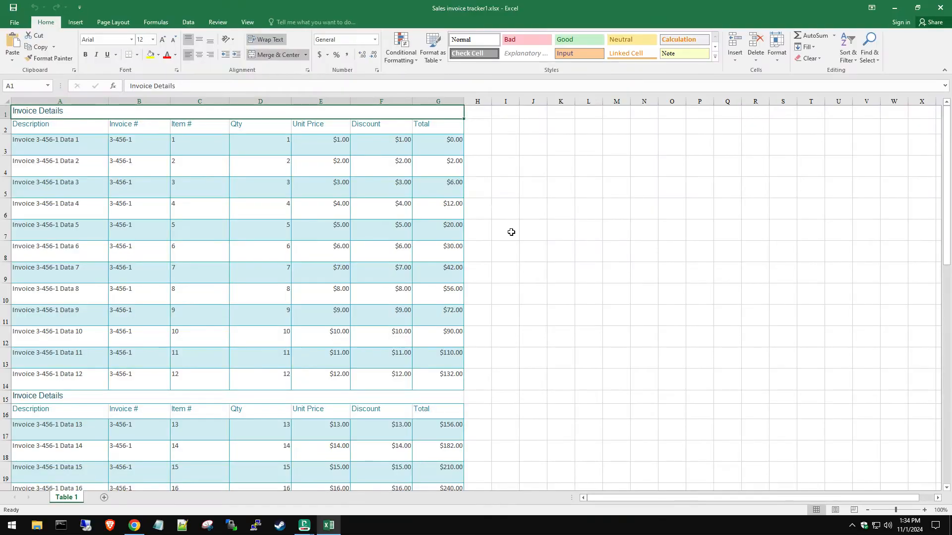
Step: Type 4343 into the Qty cell D34 as a test, then close the workbook without saving
{"action": "scroll", "coordinate": [289, 209], "scroll_direction": "down", "scroll_amount": 9}
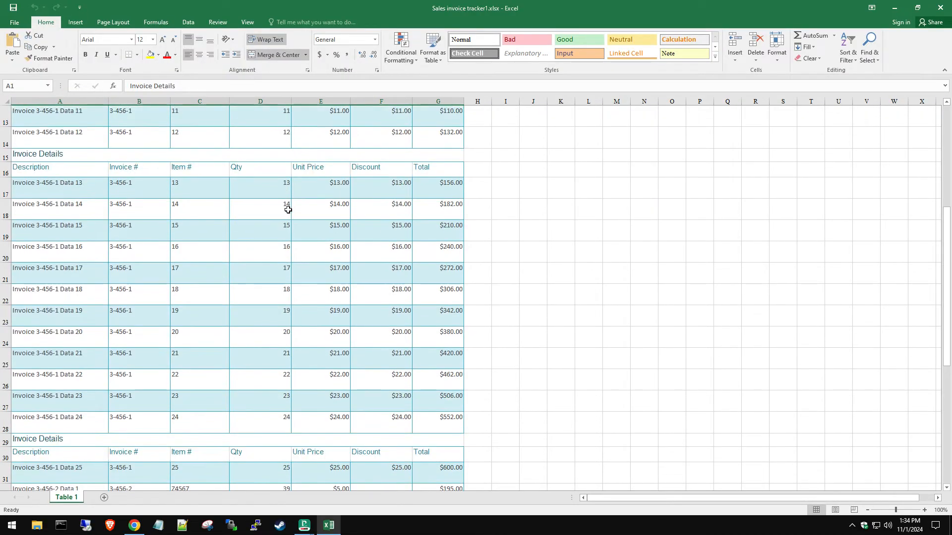
{"action": "double_click", "coordinate": [278, 226]}
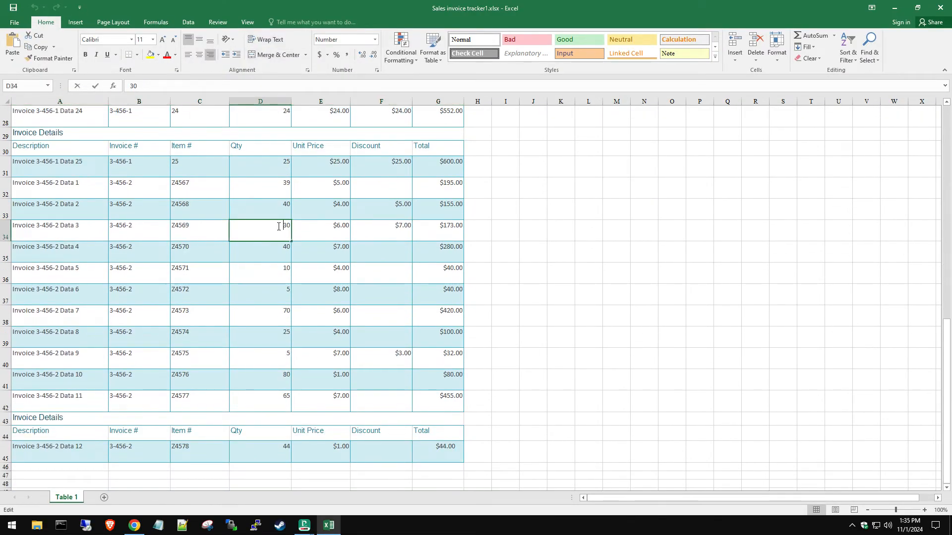
{"action": "type", "text": "4343"}
{"action": "left_click", "coordinate": [514, 227]}
{"action": "scroll", "coordinate": [515, 256], "scroll_direction": "up", "scroll_amount": 9}
{"action": "left_click", "coordinate": [941, 7]}
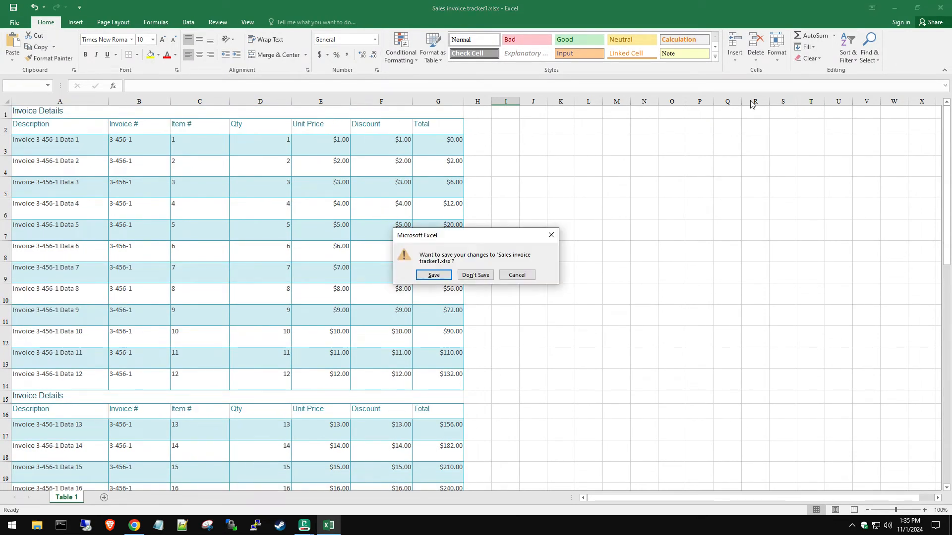
{"action": "left_click", "coordinate": [475, 276]}
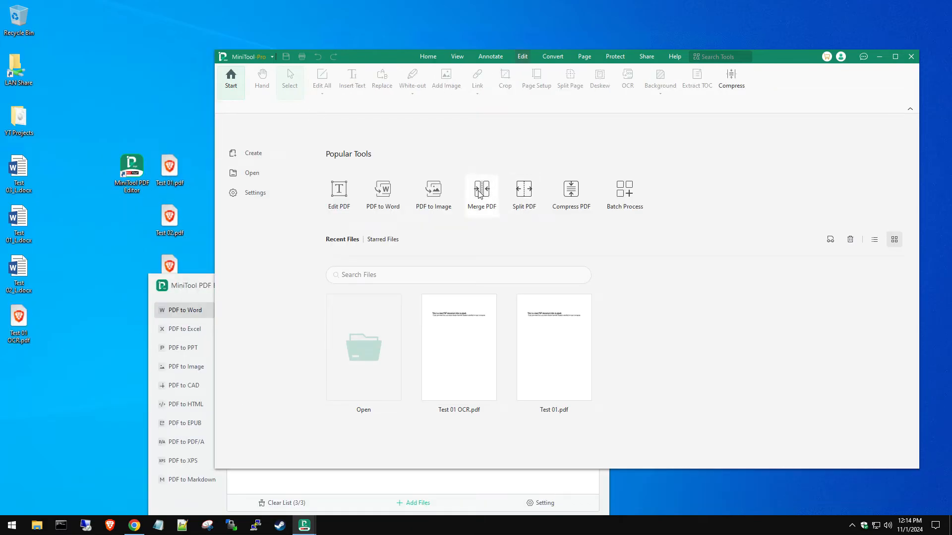
Step: Add Test 03.pdf, Test 01.pdf and Test 02.pdf to the Merge PDF list
{"action": "left_click", "coordinate": [479, 195]}
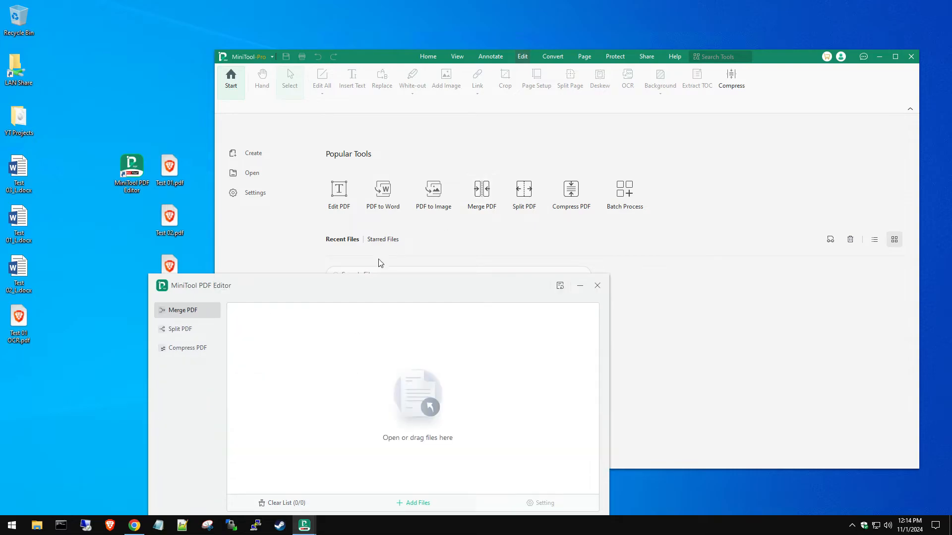
{"action": "left_click_drag", "start_coordinate": [284, 282], "coordinate": [388, 167]}
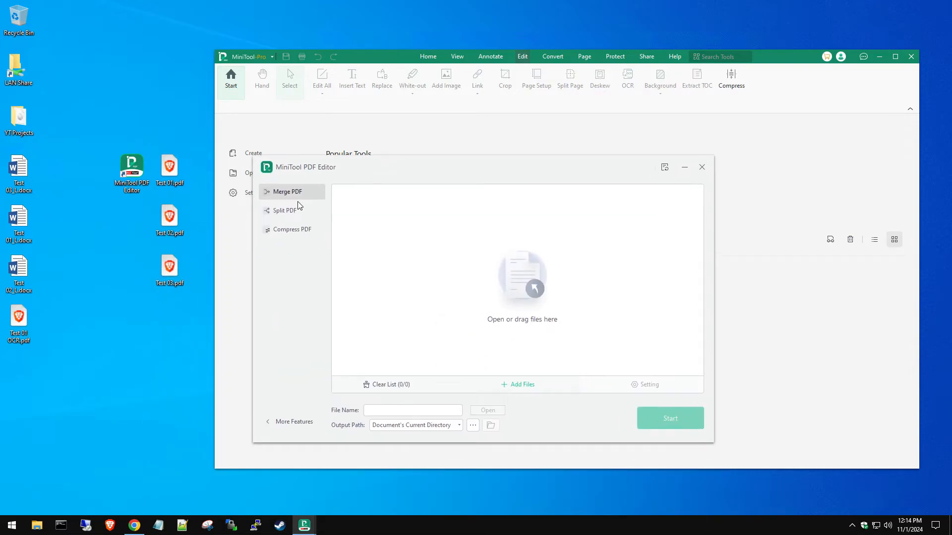
{"action": "left_click", "coordinate": [291, 215]}
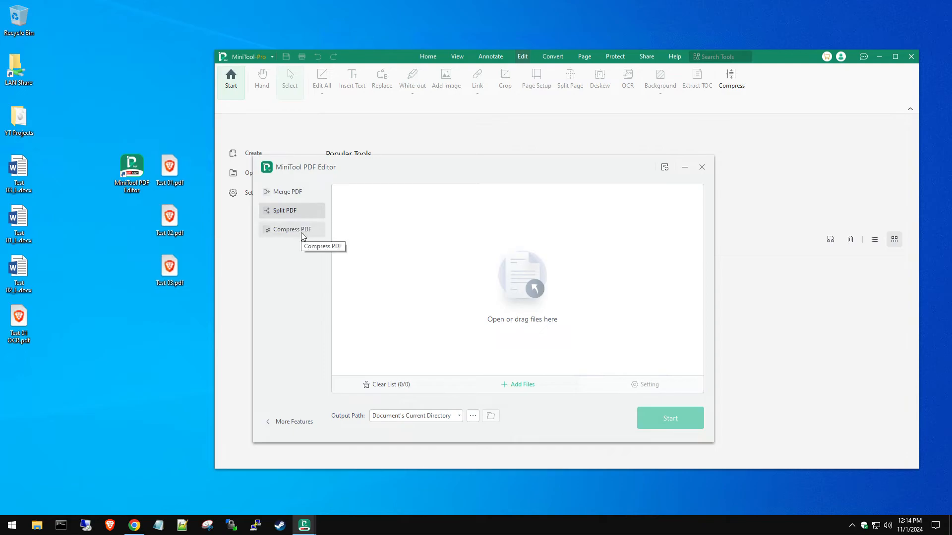
{"action": "left_click", "coordinate": [293, 195]}
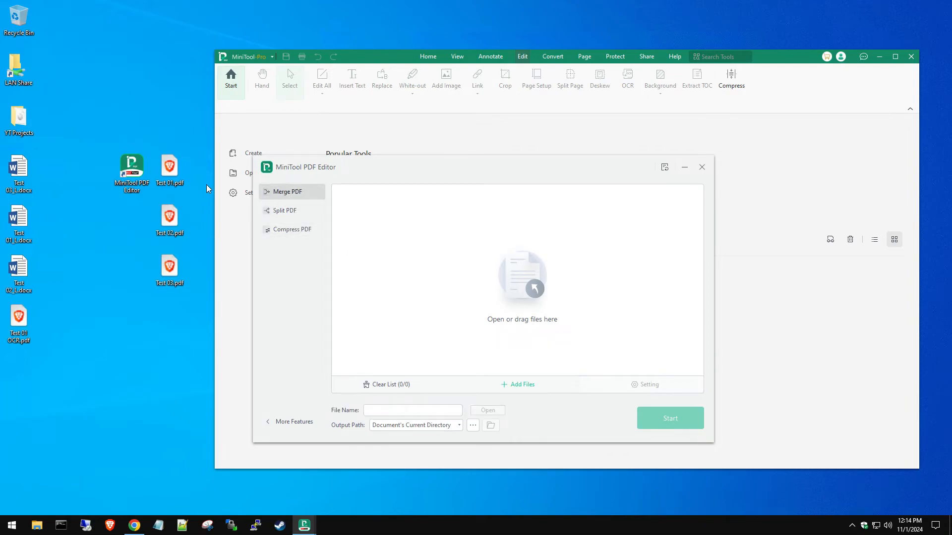
{"action": "left_click_drag", "start_coordinate": [198, 147], "coordinate": [166, 231]}
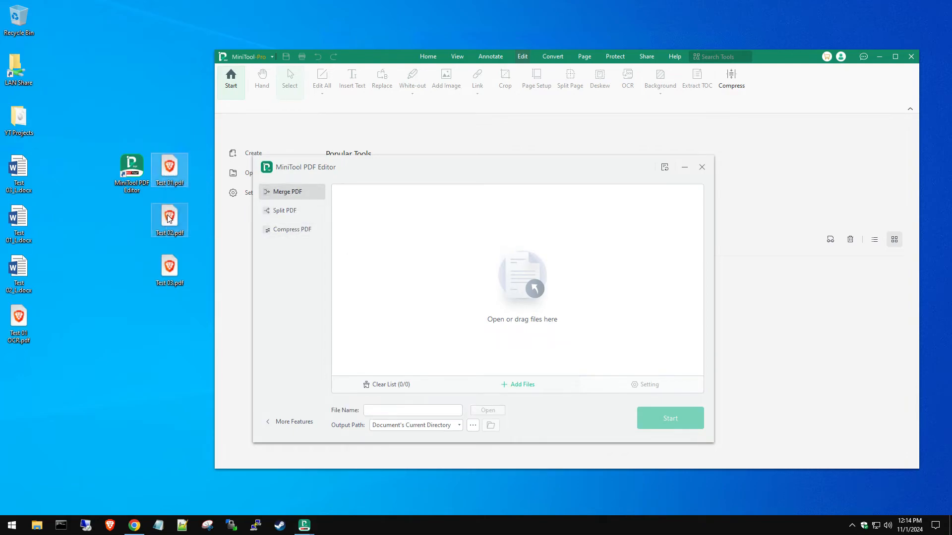
{"action": "left_click_drag", "start_coordinate": [203, 156], "coordinate": [438, 326]}
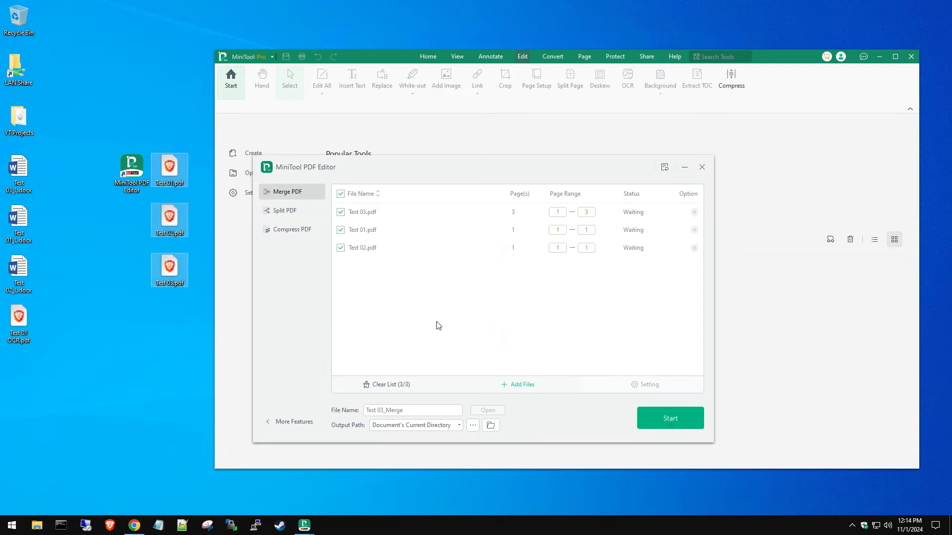
Step: Adjust Test 03's page range, then run the merge to Test 03_Merge and accept the bookmark warning
{"action": "left_click", "coordinate": [674, 418]}
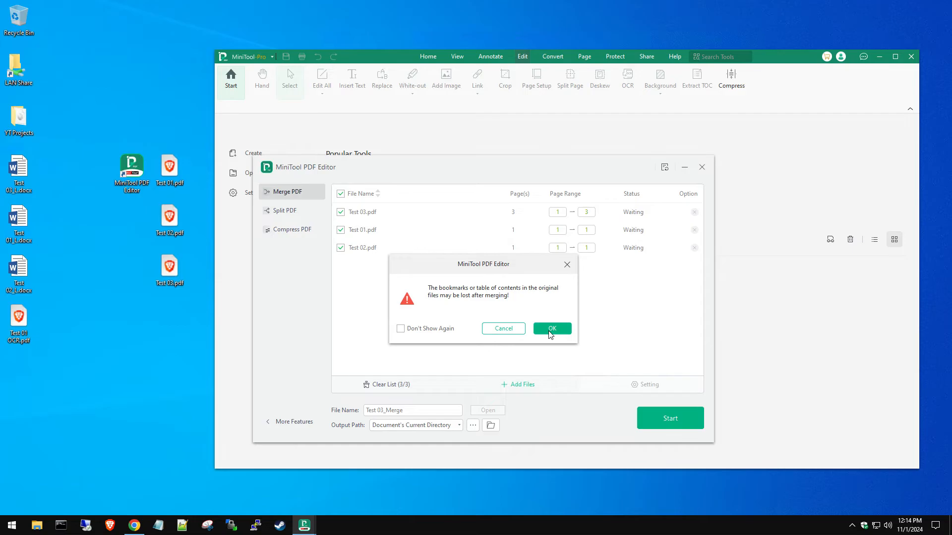
{"action": "left_click", "coordinate": [502, 330]}
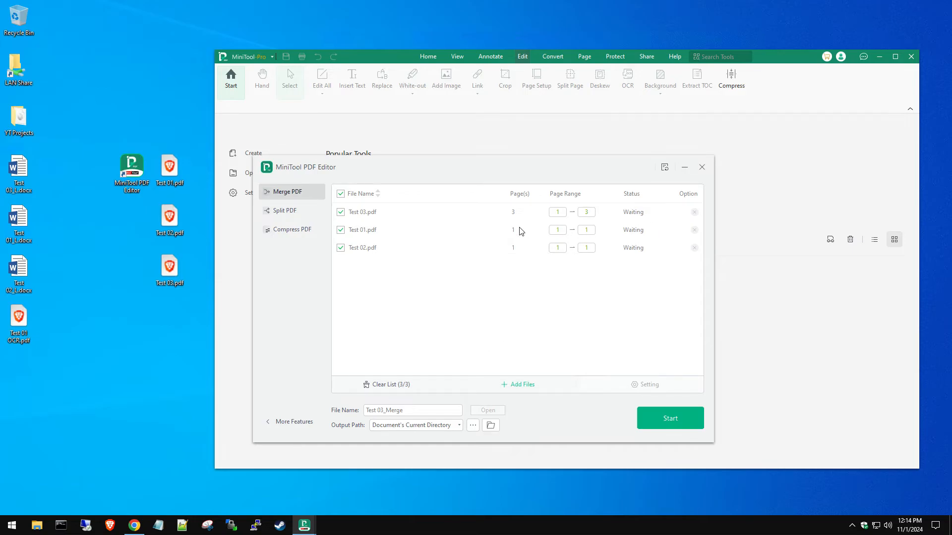
{"action": "double_click", "coordinate": [588, 212]}
{"action": "left_click", "coordinate": [603, 297]}
{"action": "double_click", "coordinate": [580, 213]}
{"action": "left_click", "coordinate": [641, 417]}
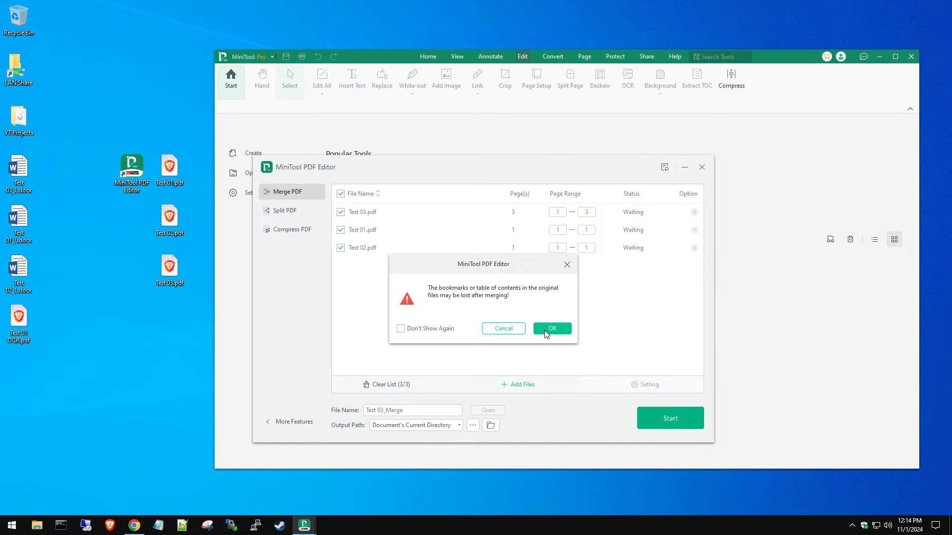
{"action": "left_click", "coordinate": [545, 329]}
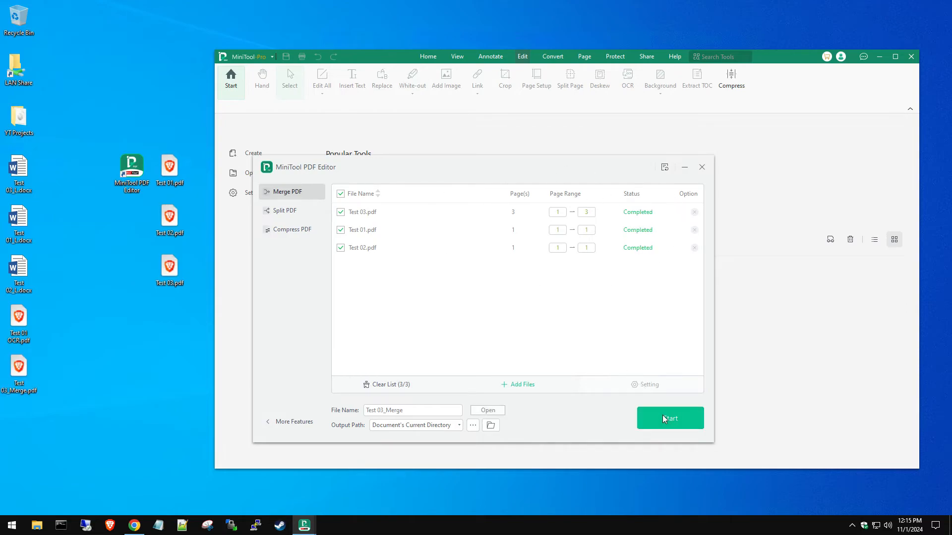
Step: Scroll through all five pages of Test 03_Merge.pdf in Brave, then close it
{"action": "left_click_drag", "start_coordinate": [17, 372], "coordinate": [62, 342]}
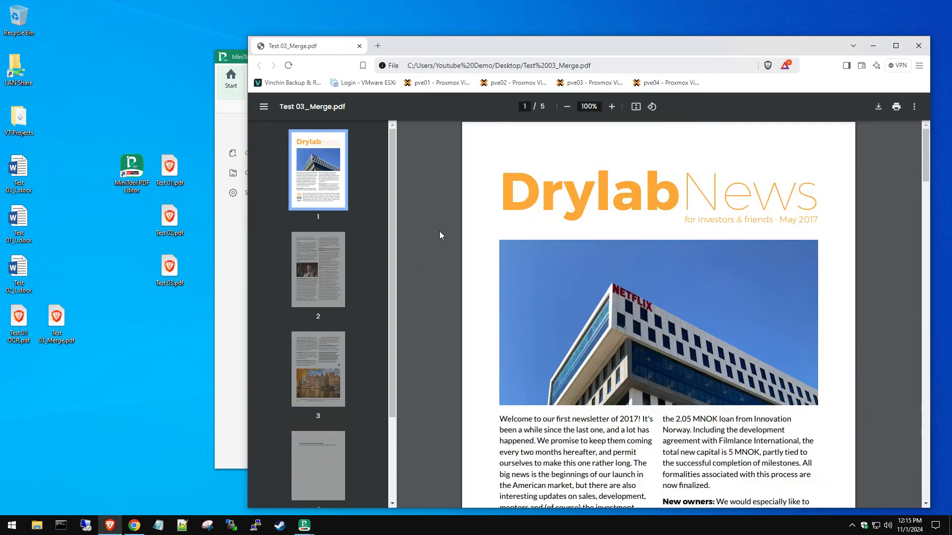
{"action": "scroll", "coordinate": [522, 252], "scroll_direction": "down", "scroll_amount": 5}
{"action": "scroll", "coordinate": [522, 251], "scroll_direction": "up", "scroll_amount": 5}
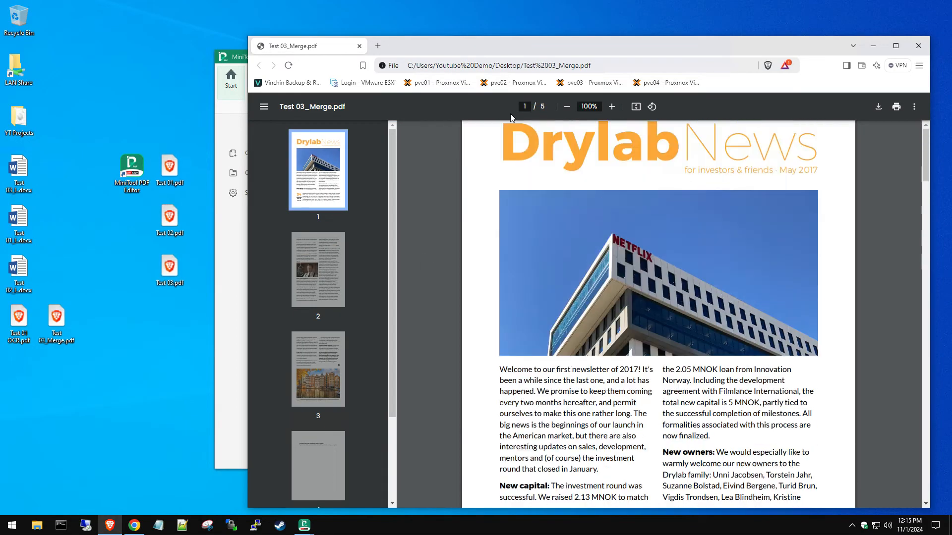
{"action": "left_click_drag", "start_coordinate": [519, 51], "coordinate": [529, 293]}
{"action": "left_click_drag", "start_coordinate": [372, 303], "coordinate": [470, 40]}
{"action": "scroll", "coordinate": [533, 281], "scroll_direction": "down", "scroll_amount": 20}
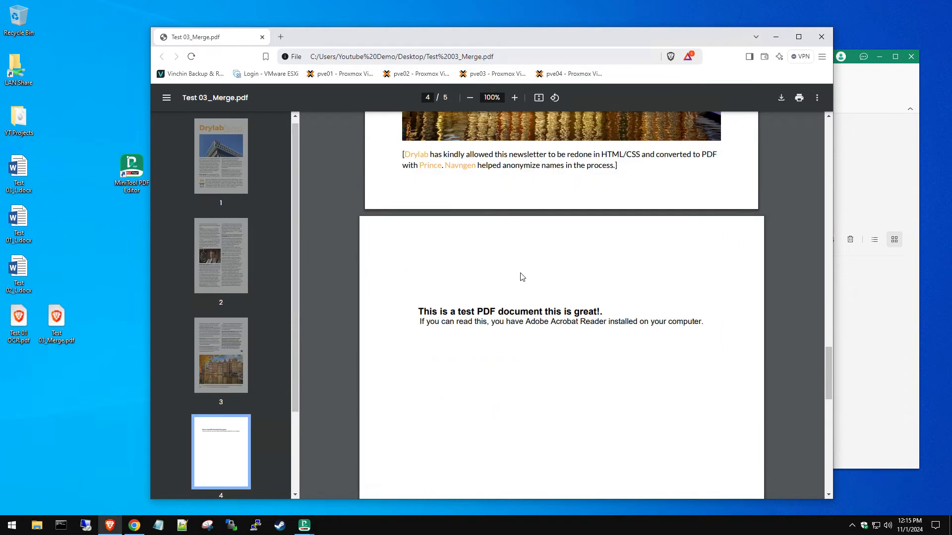
{"action": "scroll", "coordinate": [533, 281], "scroll_direction": "down", "scroll_amount": 12}
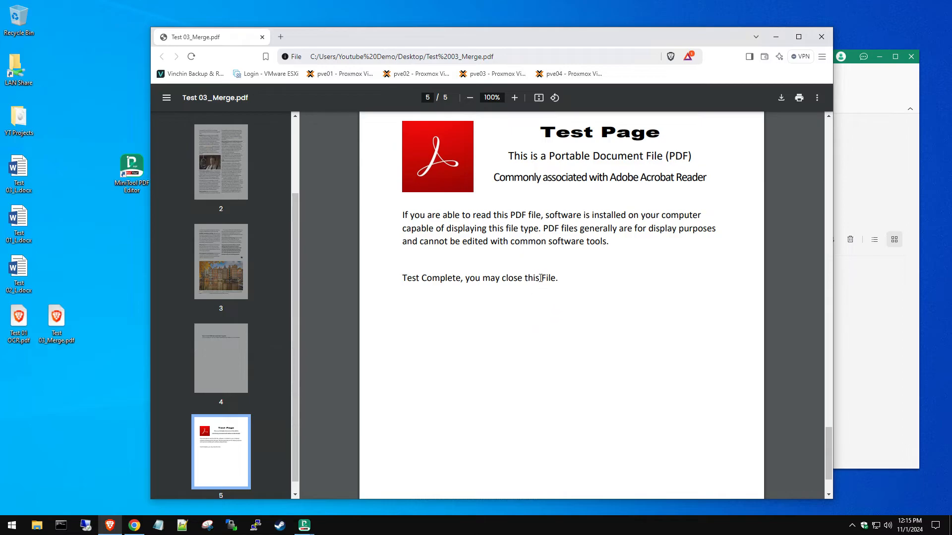
{"action": "scroll", "coordinate": [555, 291], "scroll_direction": "up", "scroll_amount": 1}
{"action": "scroll", "coordinate": [689, 321], "scroll_direction": "up", "scroll_amount": 5}
{"action": "scroll", "coordinate": [686, 321], "scroll_direction": "down", "scroll_amount": 8}
{"action": "scroll", "coordinate": [684, 317], "scroll_direction": "up", "scroll_amount": 15}
{"action": "scroll", "coordinate": [682, 313], "scroll_direction": "up", "scroll_amount": 20}
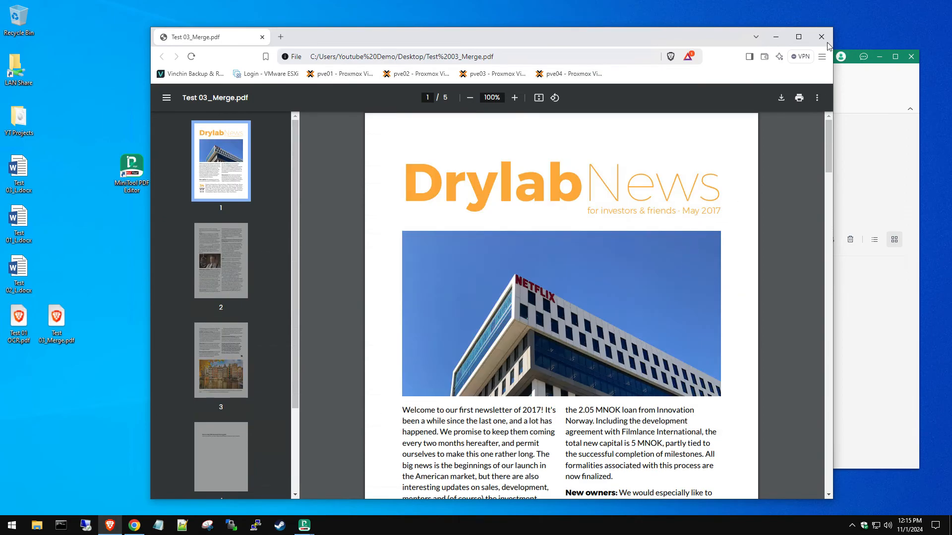
{"action": "left_click", "coordinate": [821, 37]}
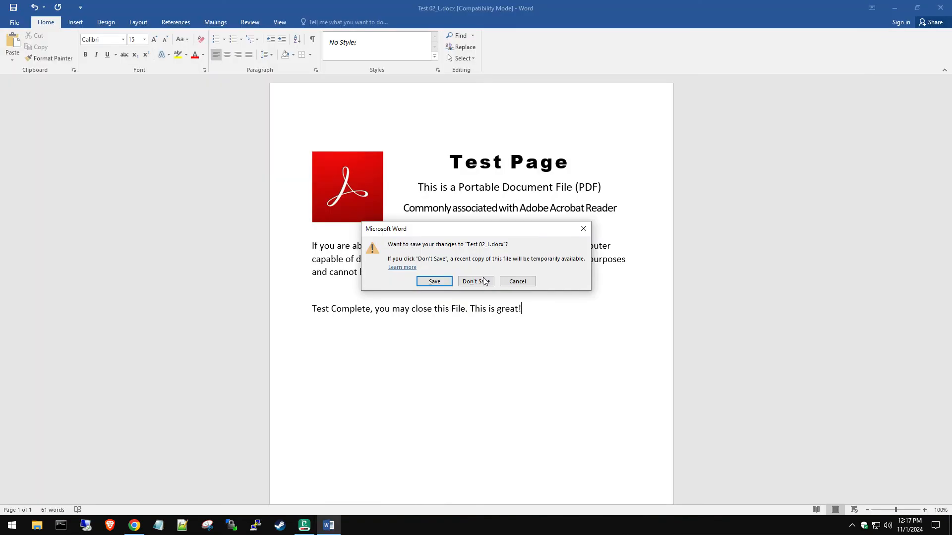
Step: Dismiss the save prompt and check Test 03_Merge.pdf's Properties showing 1.37 MB
{"action": "left_click", "coordinate": [481, 281]}
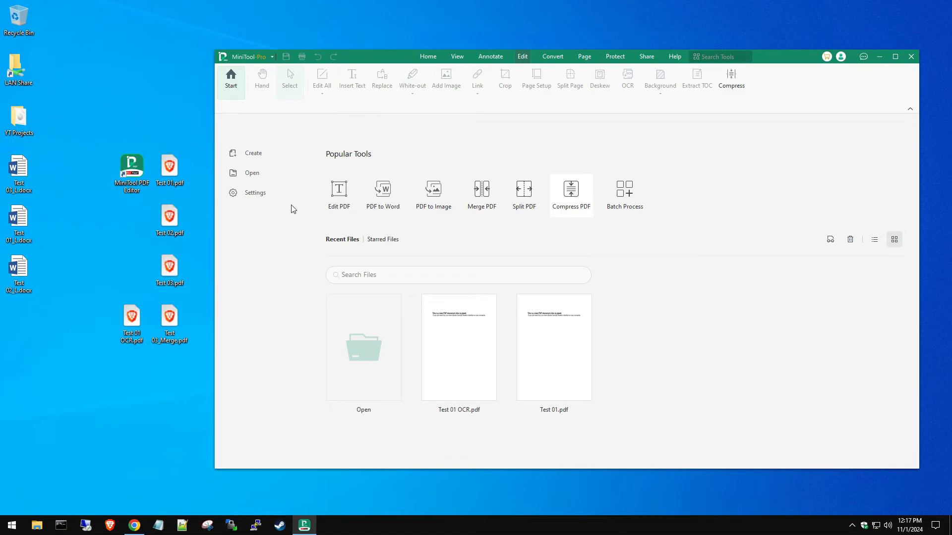
{"action": "left_click_drag", "start_coordinate": [135, 319], "coordinate": [134, 221]}
{"action": "left_click_drag", "start_coordinate": [169, 324], "coordinate": [94, 286]}
{"action": "right_click", "coordinate": [93, 283]}
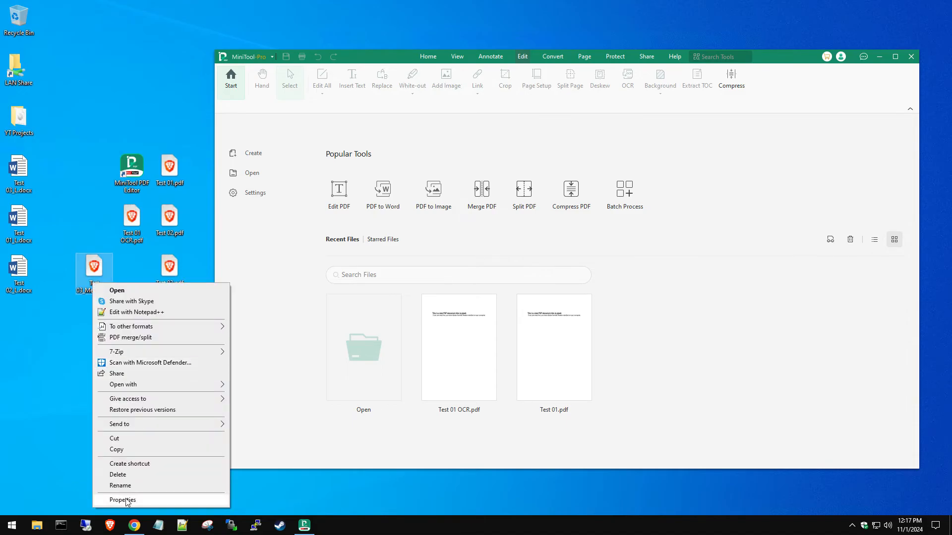
{"action": "left_click", "coordinate": [122, 501]}
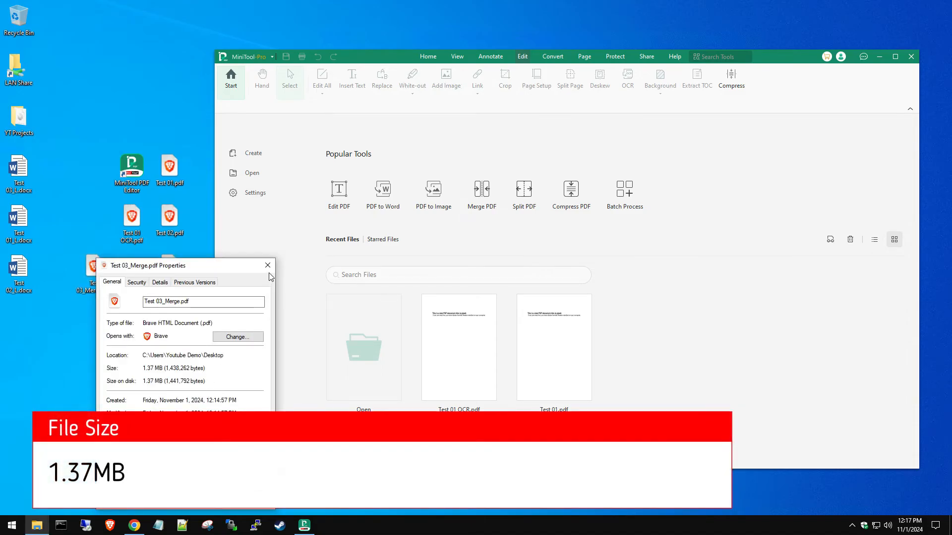
{"action": "left_click", "coordinate": [268, 267]}
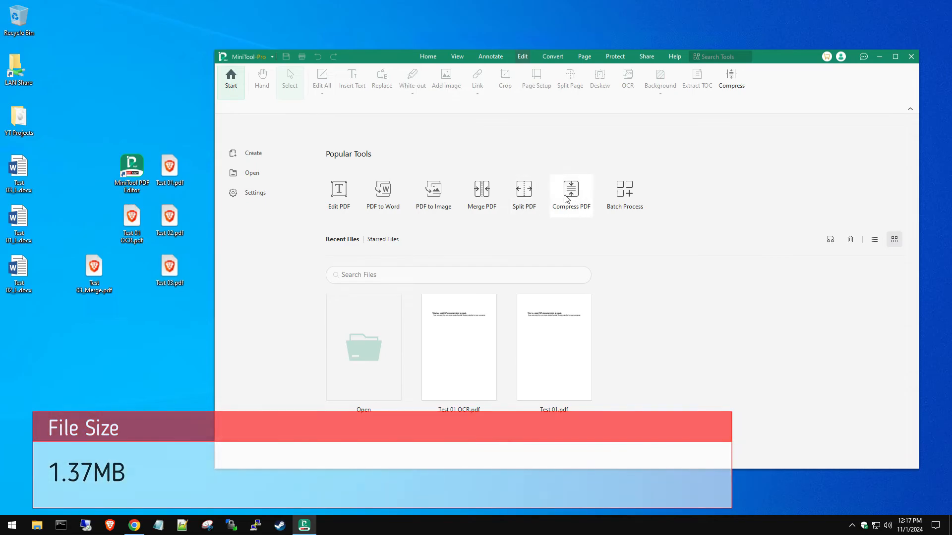
Step: Compress Test 03_Merge.pdf with Compress PDF at Medium level, producing a 0.15 MB copy
{"action": "left_click", "coordinate": [565, 198]}
{"action": "left_click_drag", "start_coordinate": [107, 273], "coordinate": [517, 365]}
{"action": "left_click", "coordinate": [668, 418]}
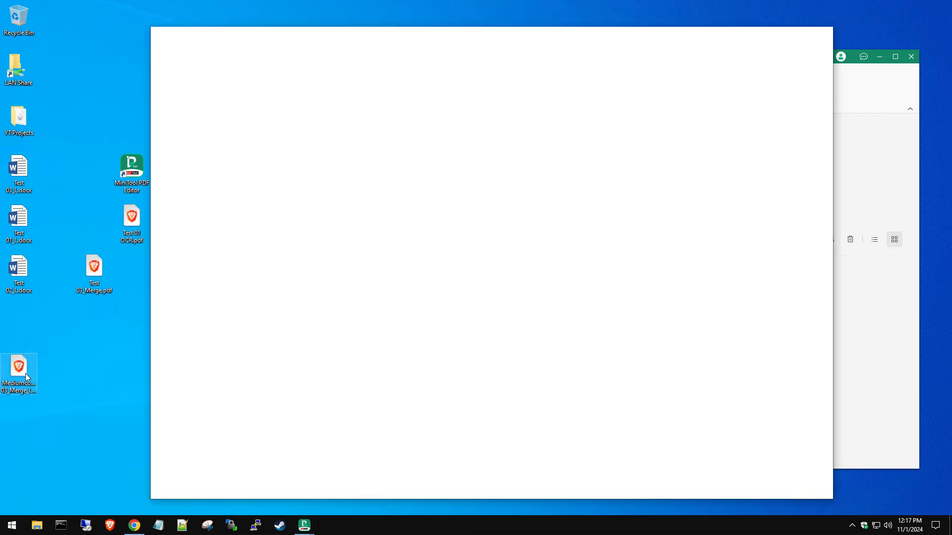
{"action": "left_click_drag", "start_coordinate": [25, 373], "coordinate": [112, 353]}
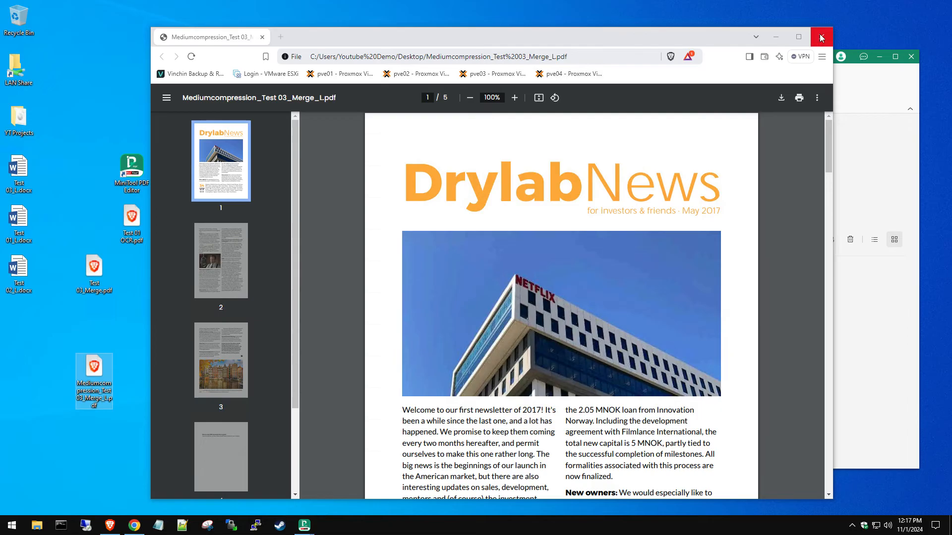
Step: Compare the Properties sizes of the compressed PDF (157 KB) and original Test 03_Merge.pdf (1.37 MB)
{"action": "scroll", "coordinate": [518, 322], "scroll_direction": "down", "scroll_amount": 13}
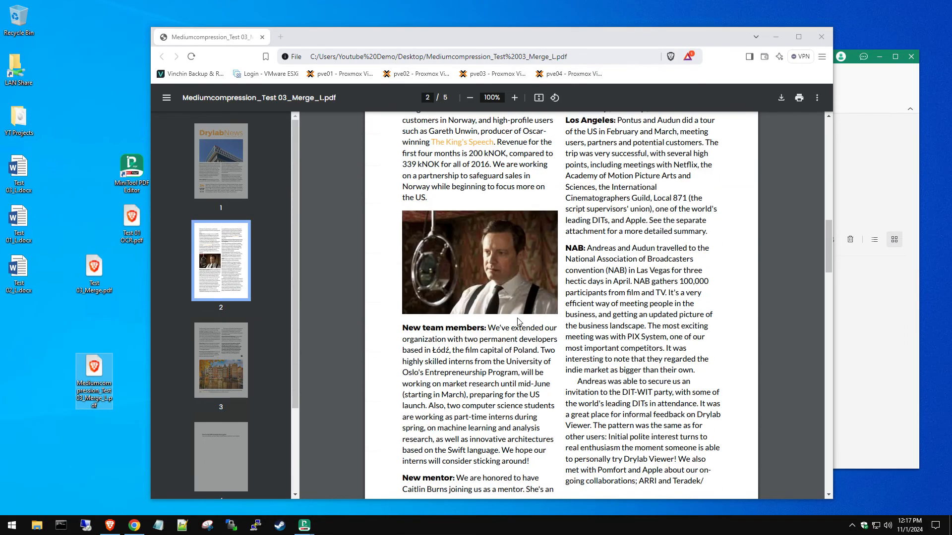
{"action": "scroll", "coordinate": [523, 314], "scroll_direction": "up", "scroll_amount": 12}
{"action": "left_click", "coordinate": [821, 36]}
{"action": "right_click", "coordinate": [99, 369]}
{"action": "left_click", "coordinate": [119, 365]}
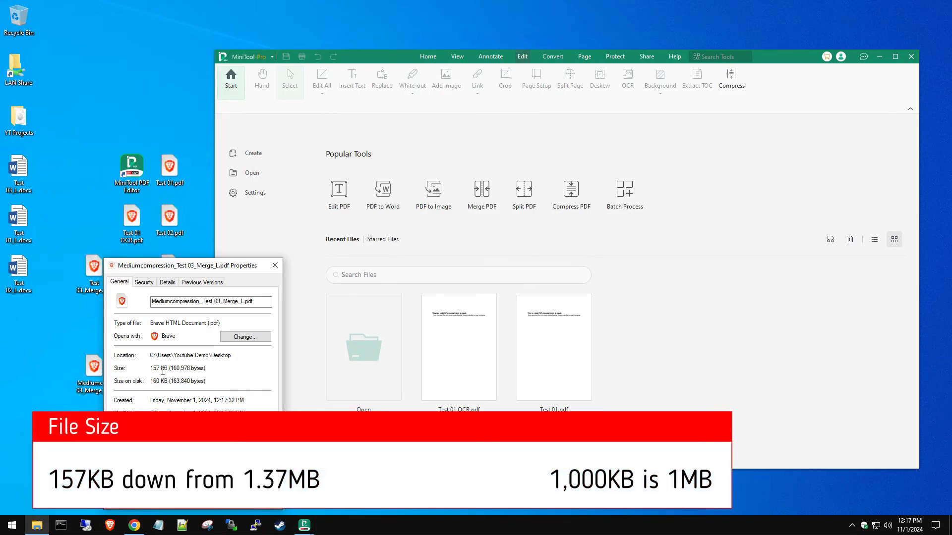
{"action": "right_click", "coordinate": [86, 278]}
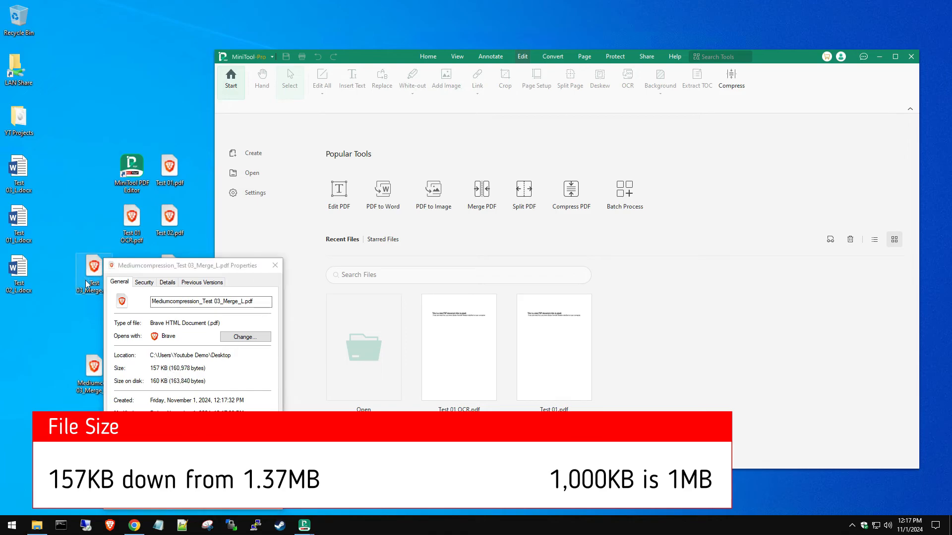
{"action": "left_click", "coordinate": [116, 494]}
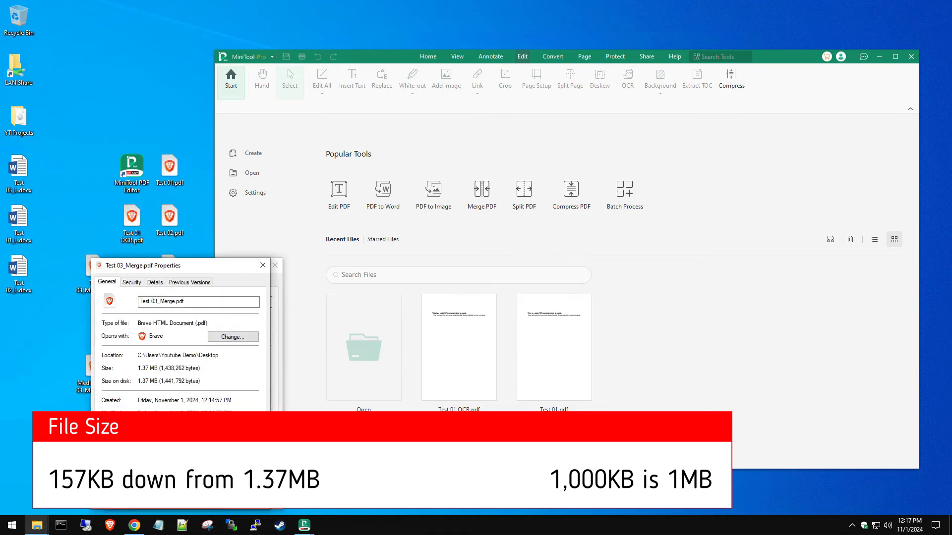
{"action": "left_click_drag", "start_coordinate": [179, 266], "coordinate": [172, 49]}
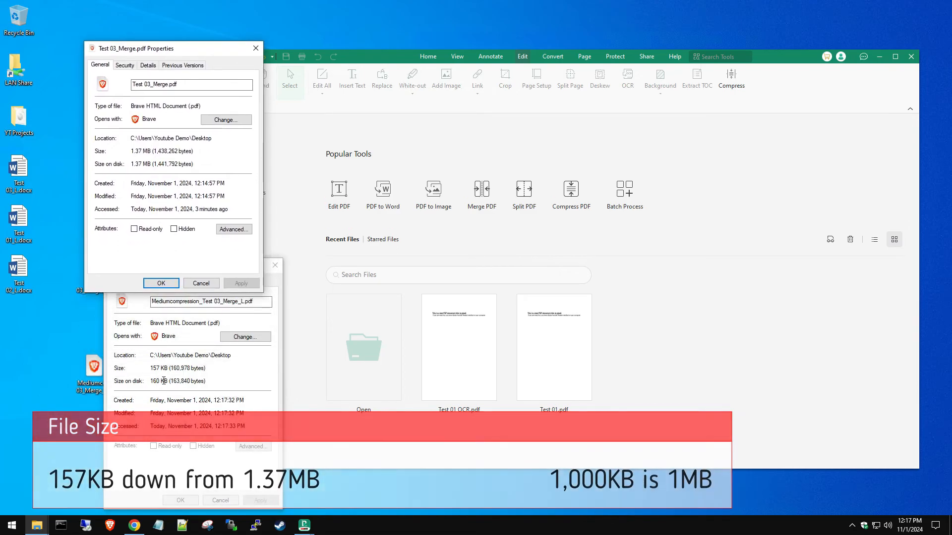
{"action": "left_click", "coordinate": [221, 504]}
{"action": "left_click", "coordinate": [203, 284]}
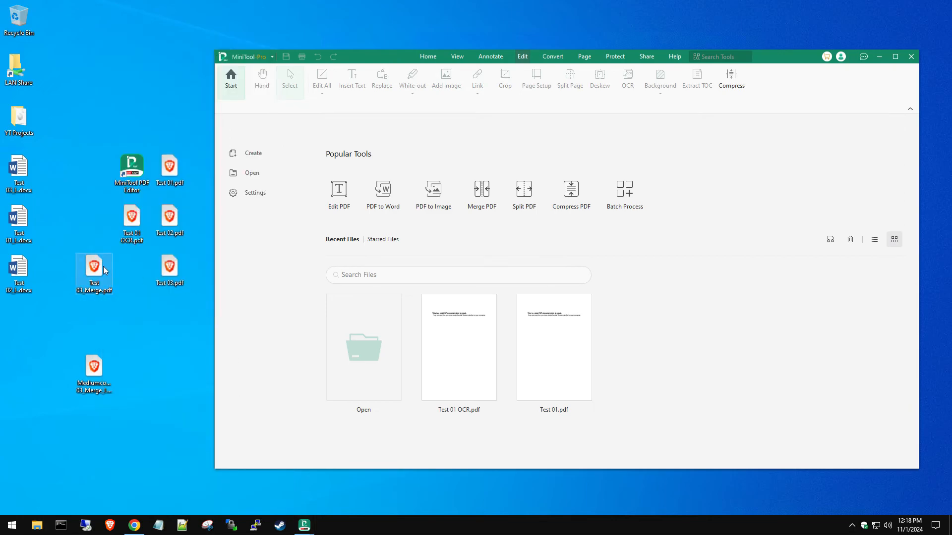
Step: Compare pages of the compressed and original PDFs in Brave tabs, then close the browser
{"action": "mouse_move", "coordinate": [92, 388]}
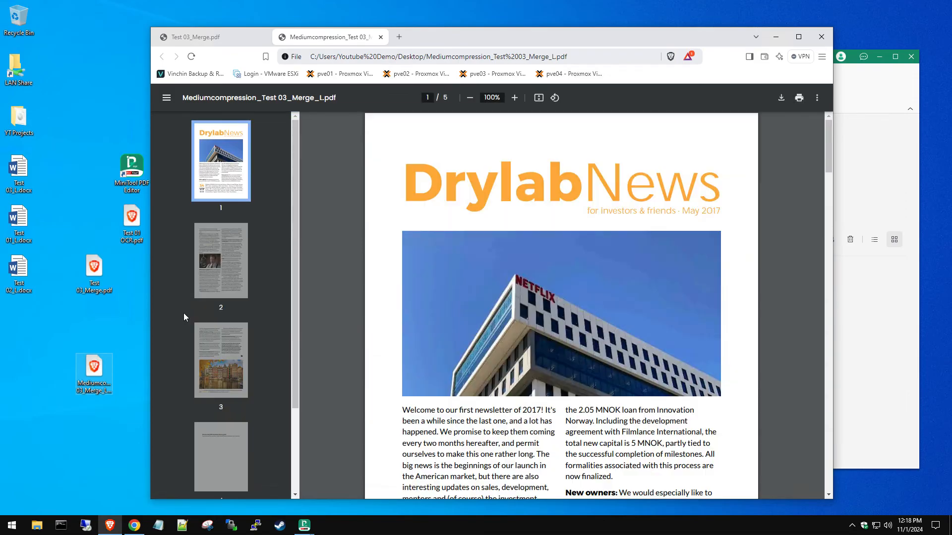
{"action": "left_click", "coordinate": [208, 36]}
{"action": "left_click", "coordinate": [327, 37]}
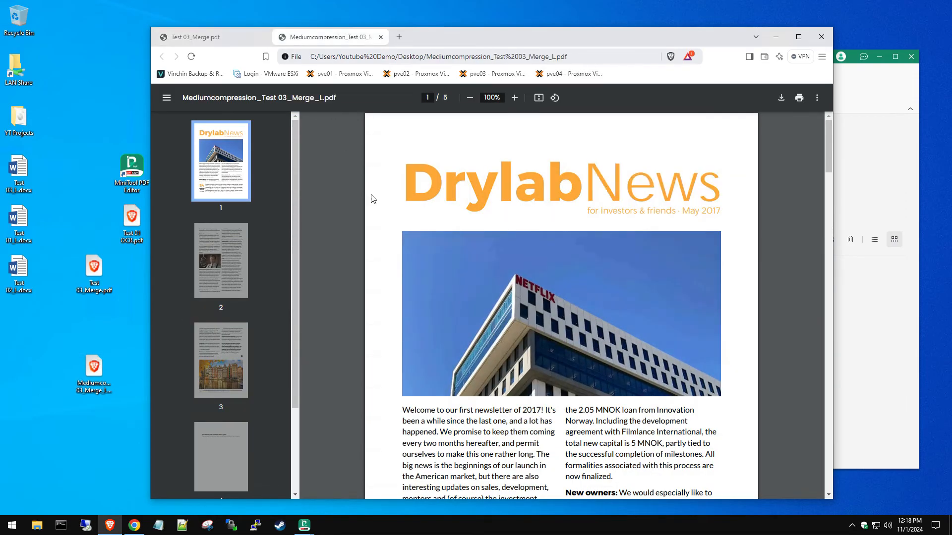
{"action": "scroll", "coordinate": [345, 145], "scroll_direction": "down", "scroll_amount": 10}
{"action": "scroll", "coordinate": [488, 292], "scroll_direction": "down", "scroll_amount": 3}
{"action": "left_click", "coordinate": [218, 34]}
{"action": "scroll", "coordinate": [465, 298], "scroll_direction": "down", "scroll_amount": 14}
{"action": "left_click", "coordinate": [329, 41]}
{"action": "left_click", "coordinate": [222, 38]}
{"action": "left_click", "coordinate": [823, 38]}
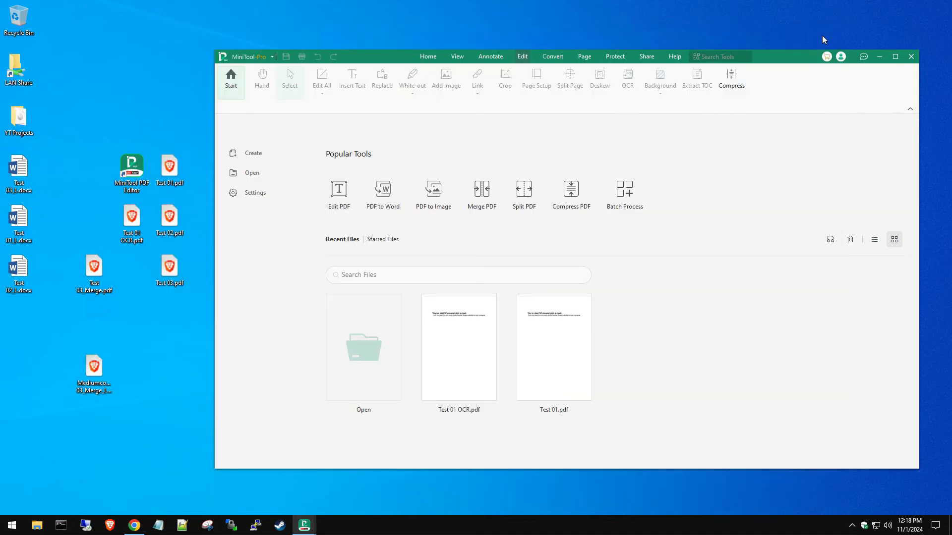
{"action": "left_click", "coordinate": [94, 389]}
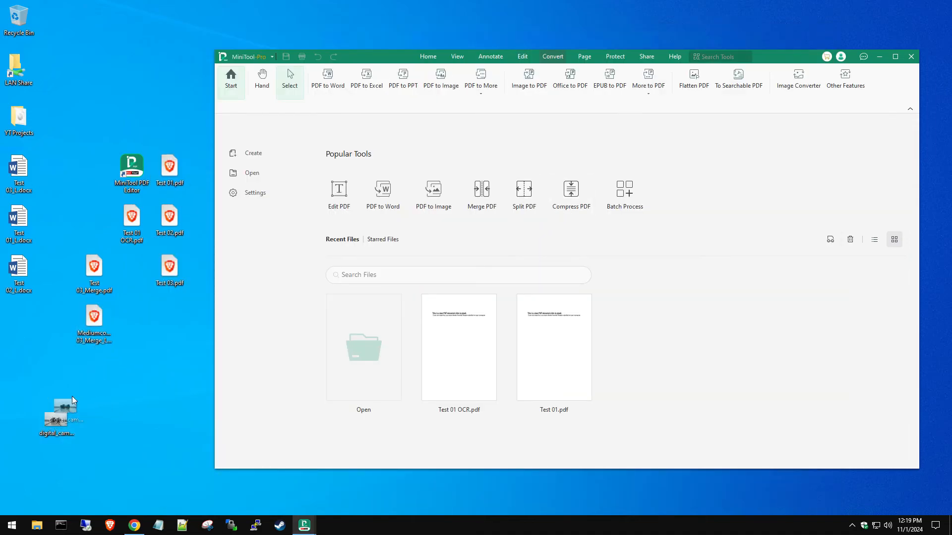
Step: Convert the digital camera photo to PDF with the Image to PDF tool
{"action": "left_click_drag", "start_coordinate": [73, 397], "coordinate": [97, 59]}
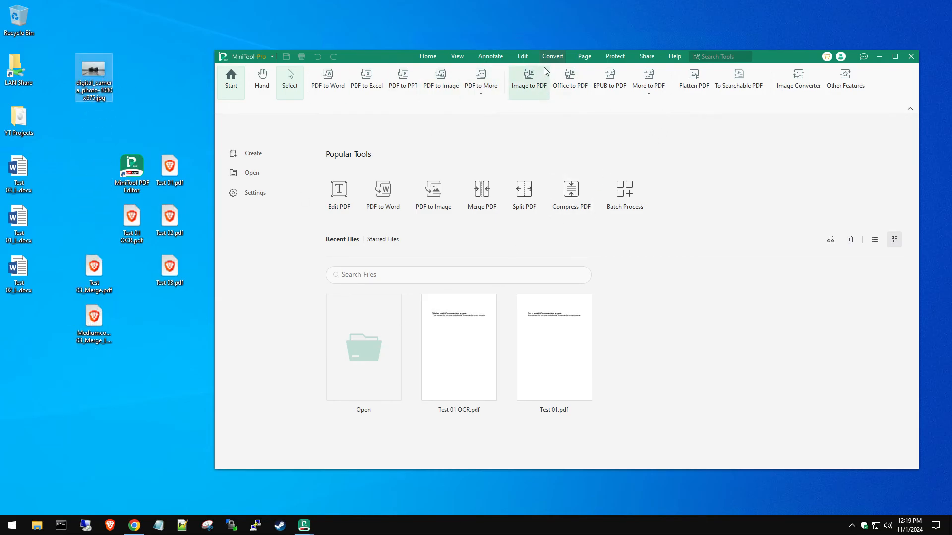
{"action": "left_click", "coordinate": [532, 82]}
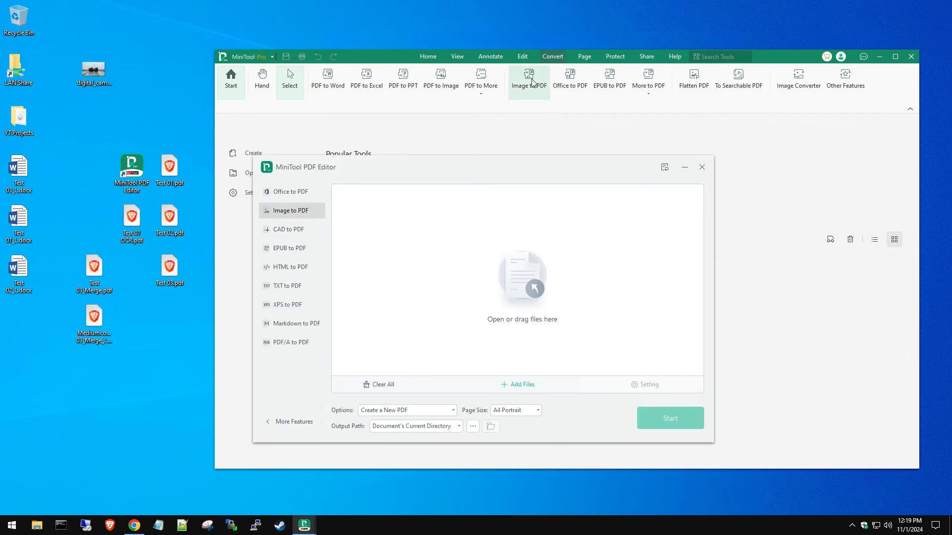
{"action": "left_click_drag", "start_coordinate": [93, 70], "coordinate": [421, 260]}
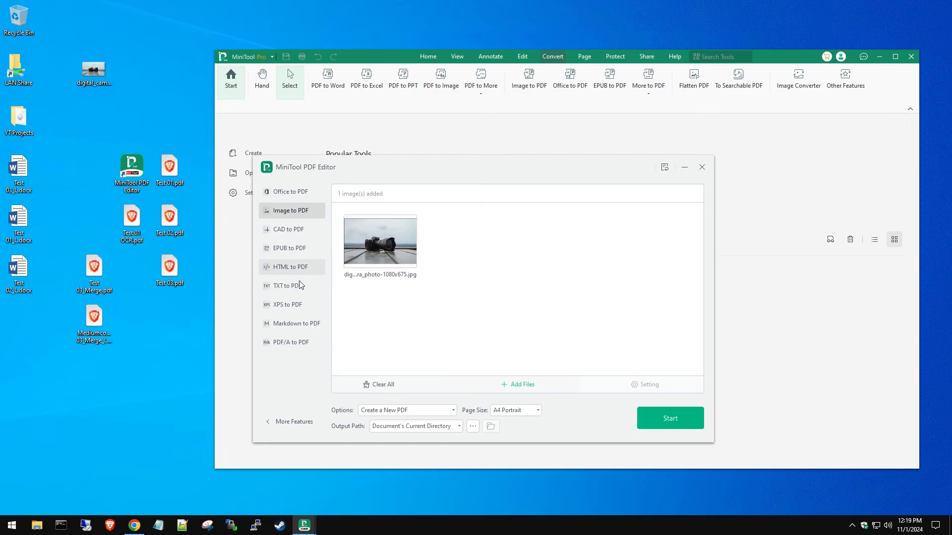
{"action": "left_click", "coordinate": [662, 425]}
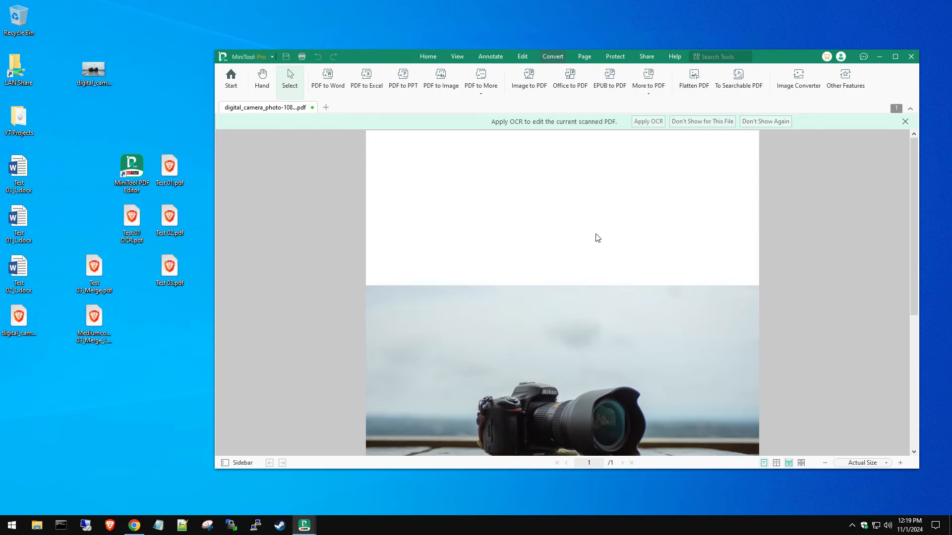
Step: Review and close the new digital_camera_photo-1080x675_1.pdf, then open it in the browser
{"action": "scroll", "coordinate": [591, 227], "scroll_direction": "down", "scroll_amount": 5}
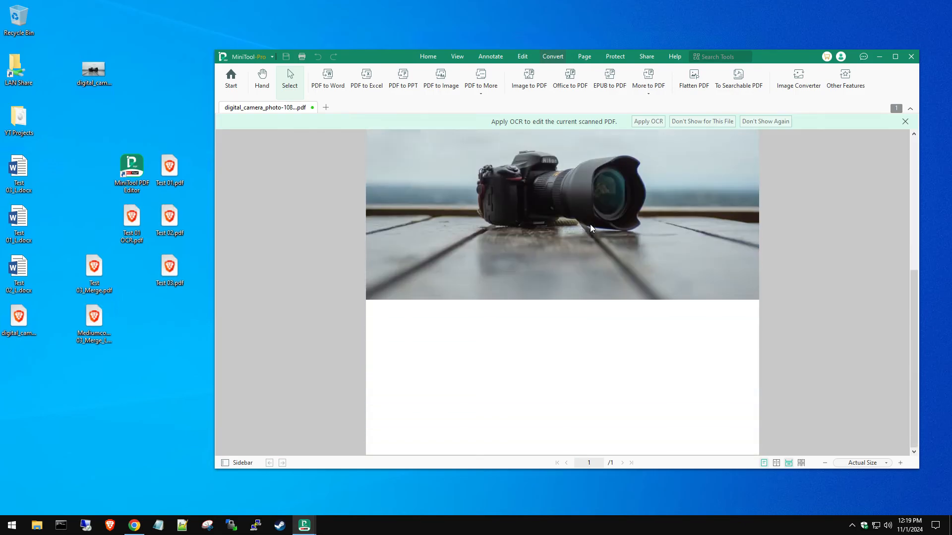
{"action": "scroll", "coordinate": [590, 227], "scroll_direction": "up", "scroll_amount": 5}
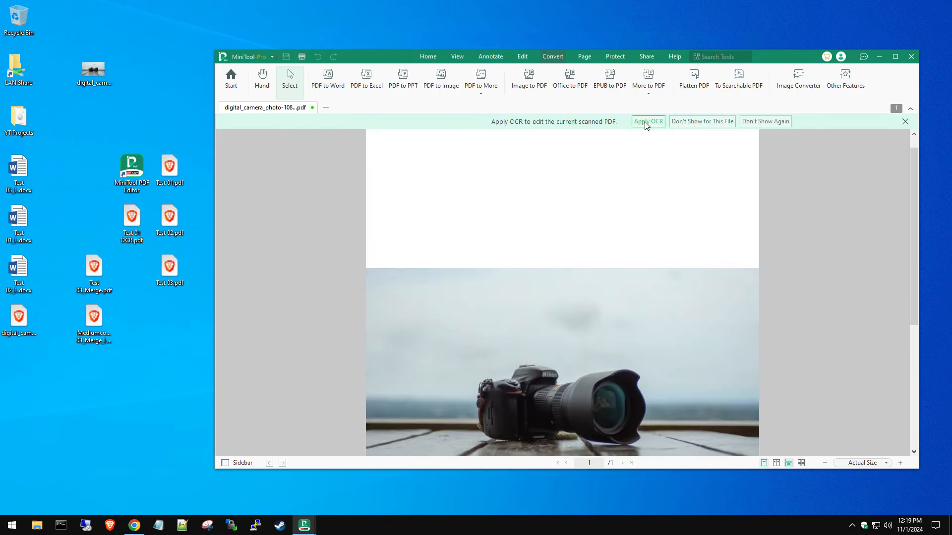
{"action": "scroll", "coordinate": [640, 246], "scroll_direction": "down", "scroll_amount": 3}
{"action": "scroll", "coordinate": [639, 246], "scroll_direction": "up", "scroll_amount": 3}
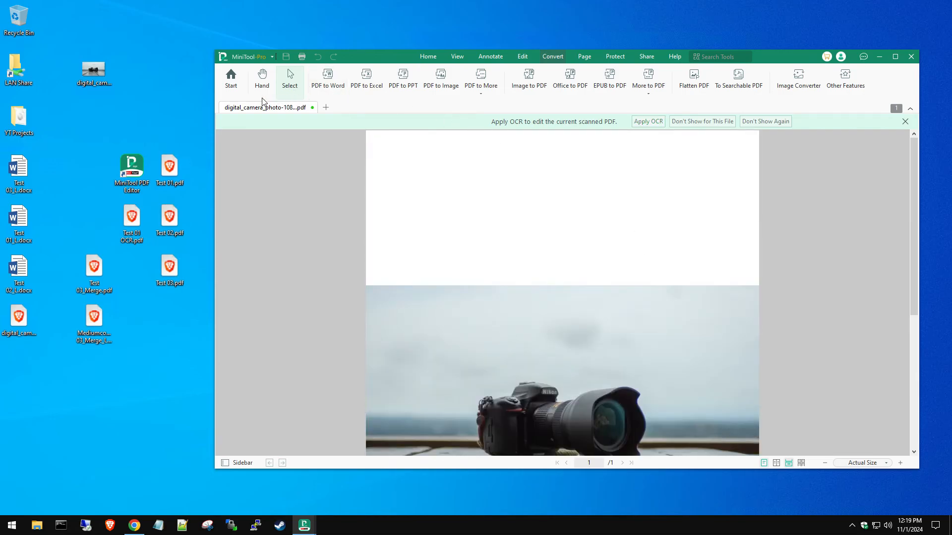
{"action": "left_click", "coordinate": [312, 107]}
{"action": "left_click_drag", "start_coordinate": [19, 320], "coordinate": [96, 383]}
{"action": "double_click", "coordinate": [93, 377]}
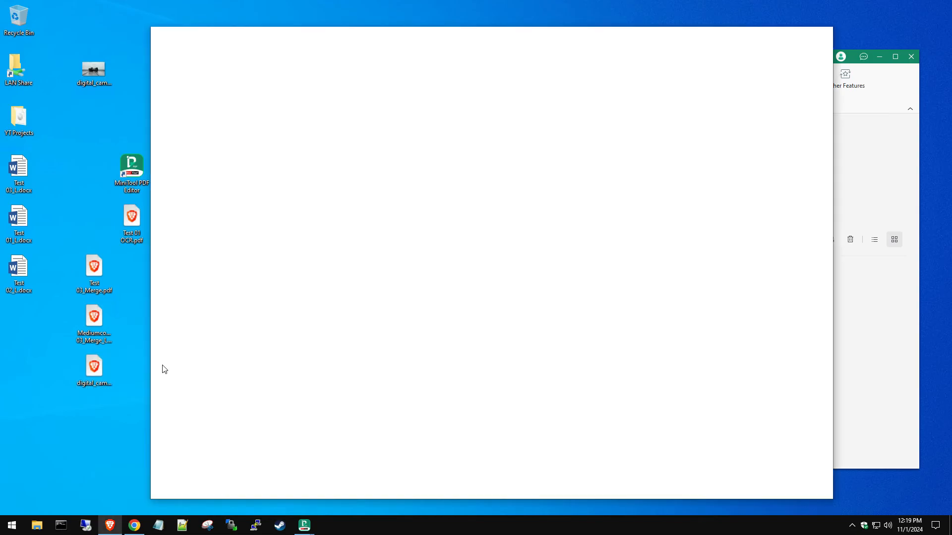
{"action": "scroll", "coordinate": [663, 314], "scroll_direction": "down", "scroll_amount": 3}
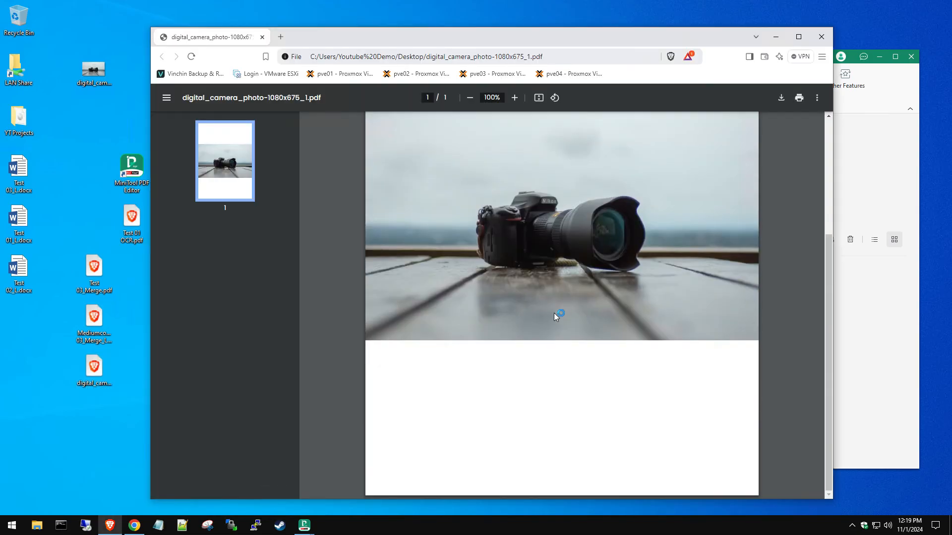
{"action": "scroll", "coordinate": [688, 223], "scroll_direction": "up", "scroll_amount": 3}
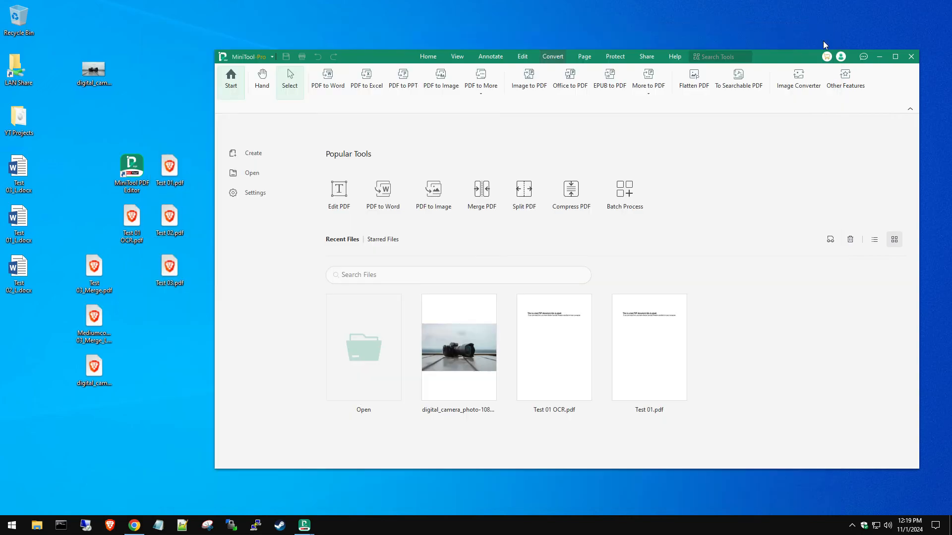
Step: Encrypt the camera photo PDF with an open password, confirm it, and close the document
{"action": "left_click", "coordinate": [460, 333]}
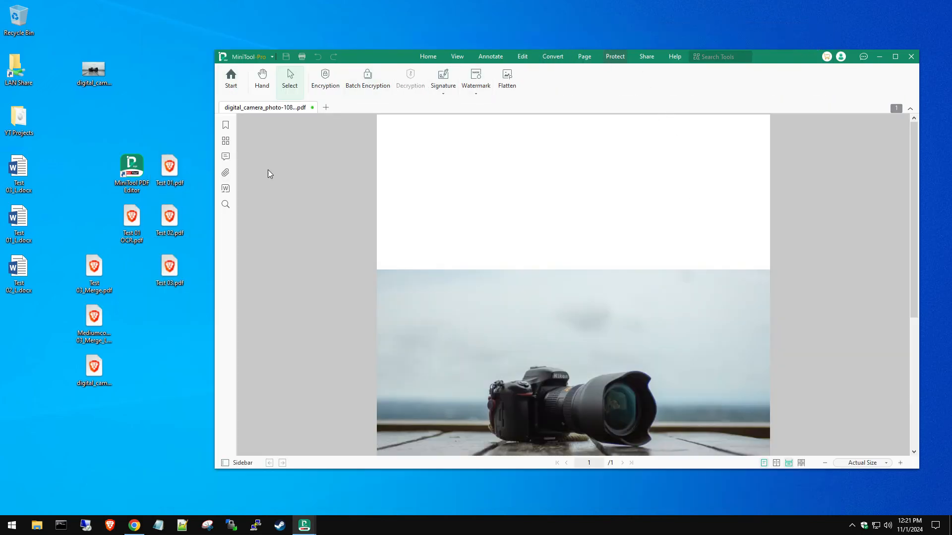
{"action": "left_click", "coordinate": [326, 83]}
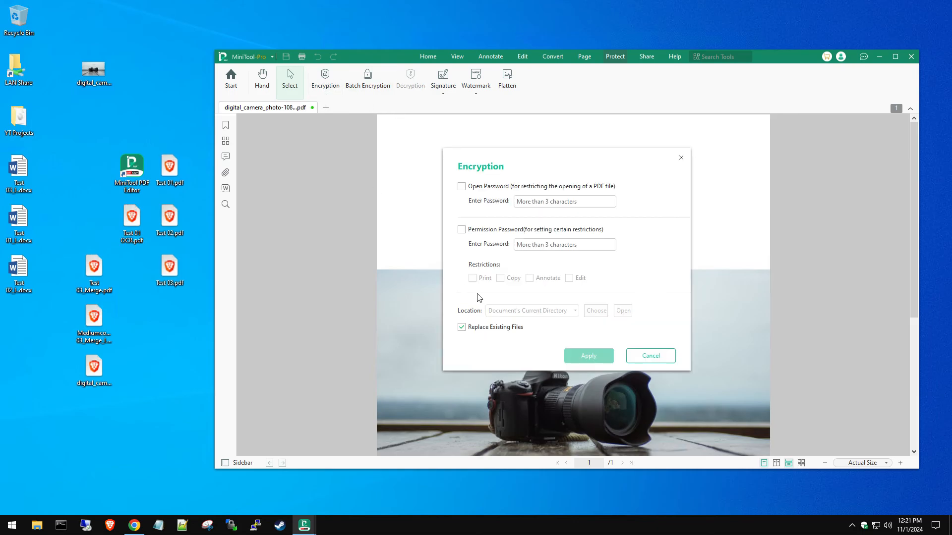
{"action": "left_click", "coordinate": [499, 187]}
{"action": "left_click", "coordinate": [534, 201]}
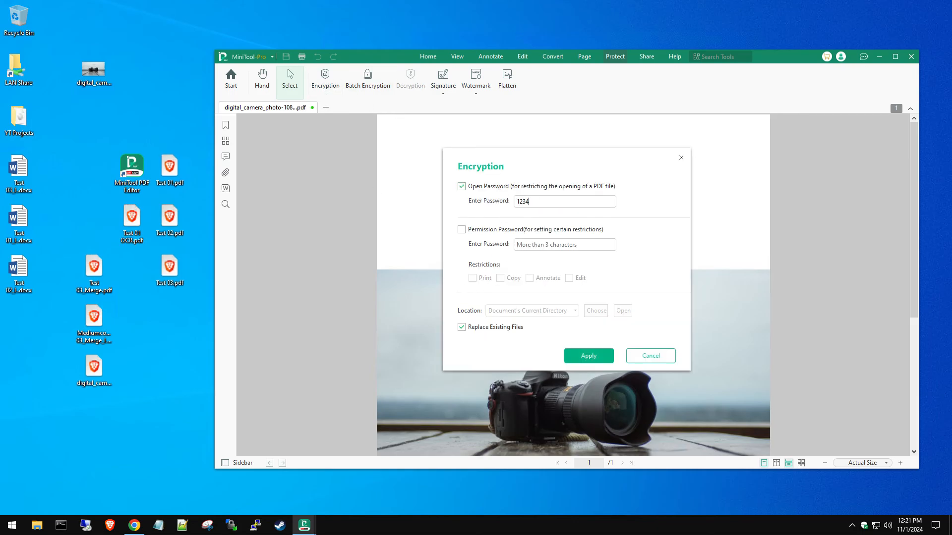
{"action": "left_click", "coordinate": [593, 356]}
{"action": "type", "text": "1234"}
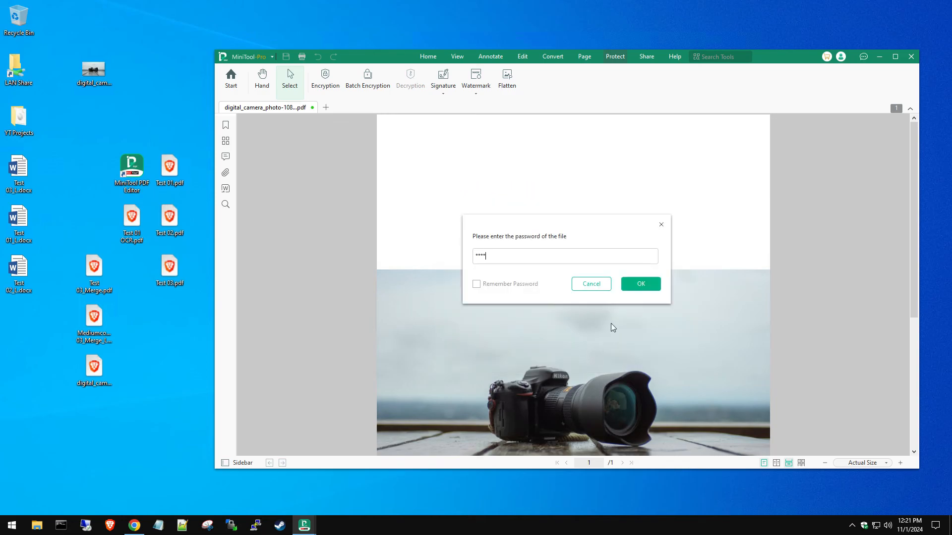
{"action": "left_click", "coordinate": [642, 282]}
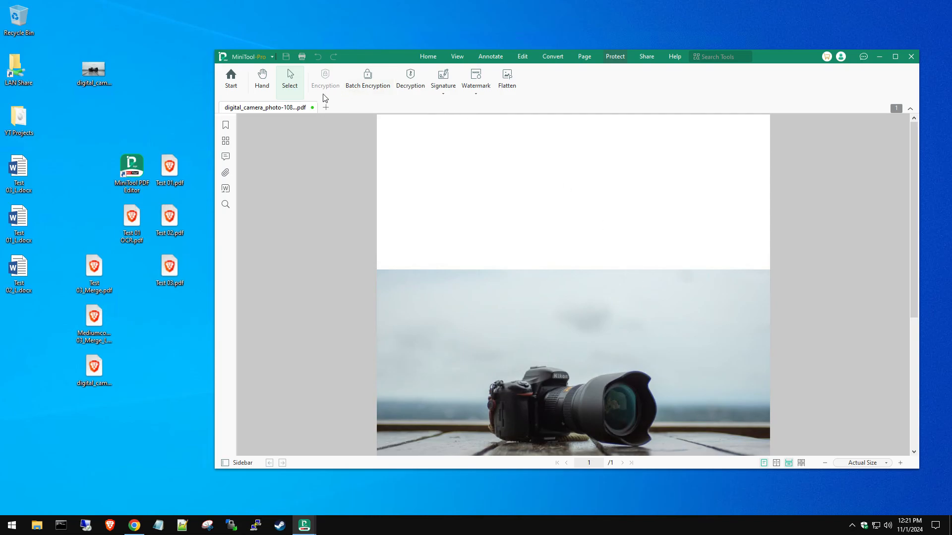
{"action": "left_click", "coordinate": [313, 108]}
{"action": "left_click", "coordinate": [94, 369]}
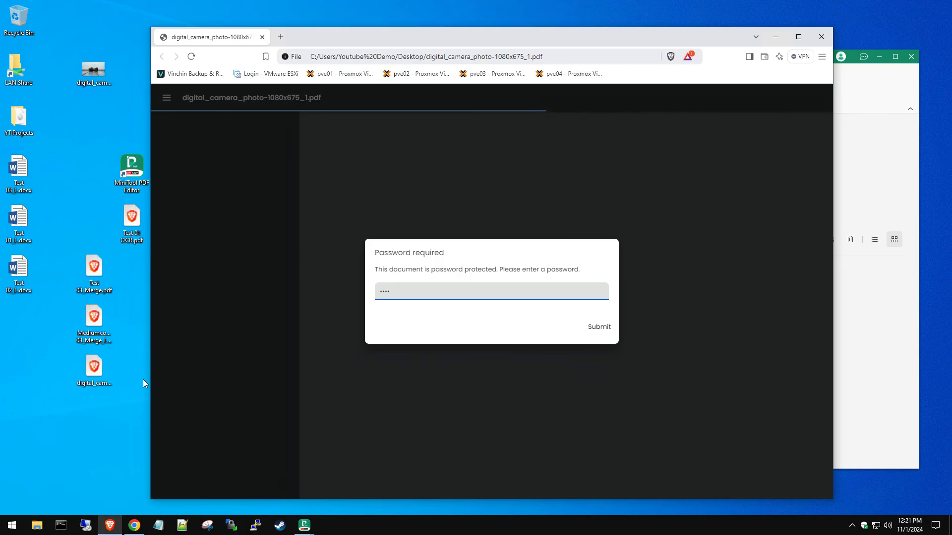
Step: Submit the password and scroll the unlocked camera photo PDF in Brave
{"action": "left_click", "coordinate": [603, 333]}
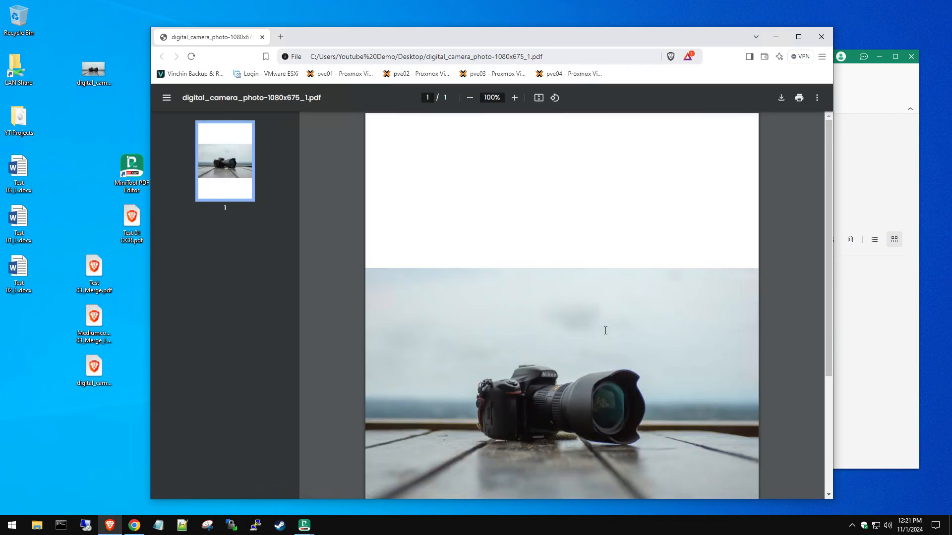
{"action": "scroll", "coordinate": [577, 295], "scroll_direction": "down", "scroll_amount": 3}
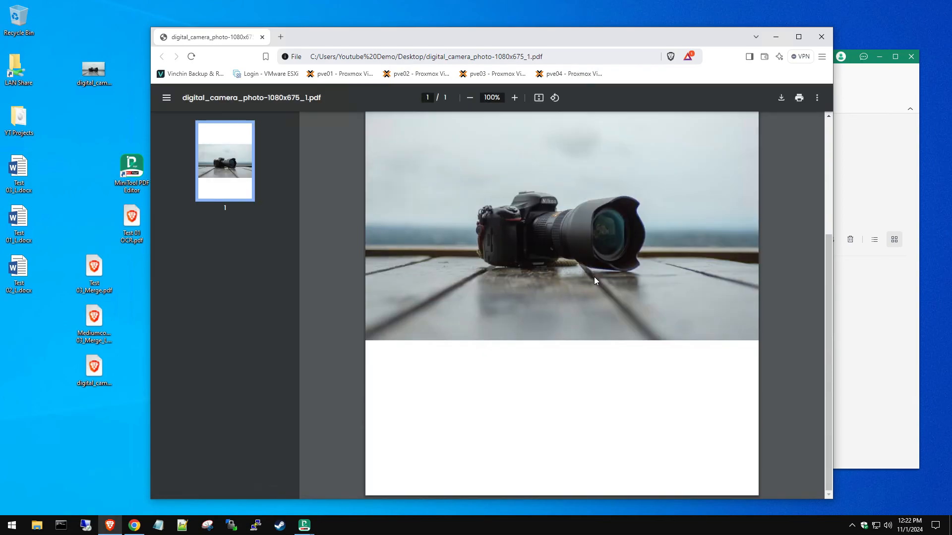
{"action": "scroll", "coordinate": [594, 279], "scroll_direction": "up", "scroll_amount": 3}
Step: Close the Brave browser window to return to MiniTool PDF Editor's start screen
{"action": "left_click", "coordinate": [821, 38]}
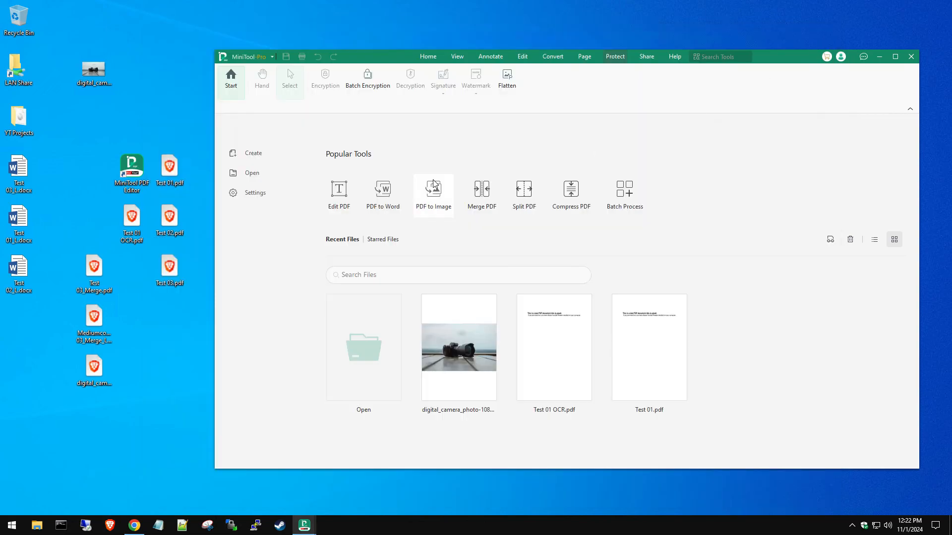